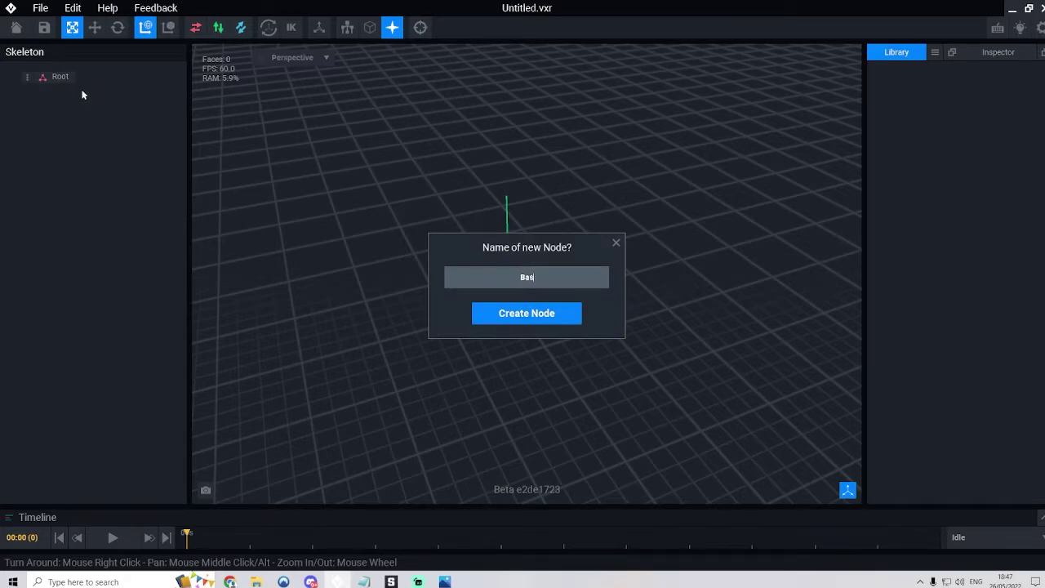
Create a node named Base under Root and add a child node named Floor to it.
type("e")
key("Return")
right_click(41, 98)
left_click(78, 124)
left_click(449, 270)
type("Floor")
key("Return")
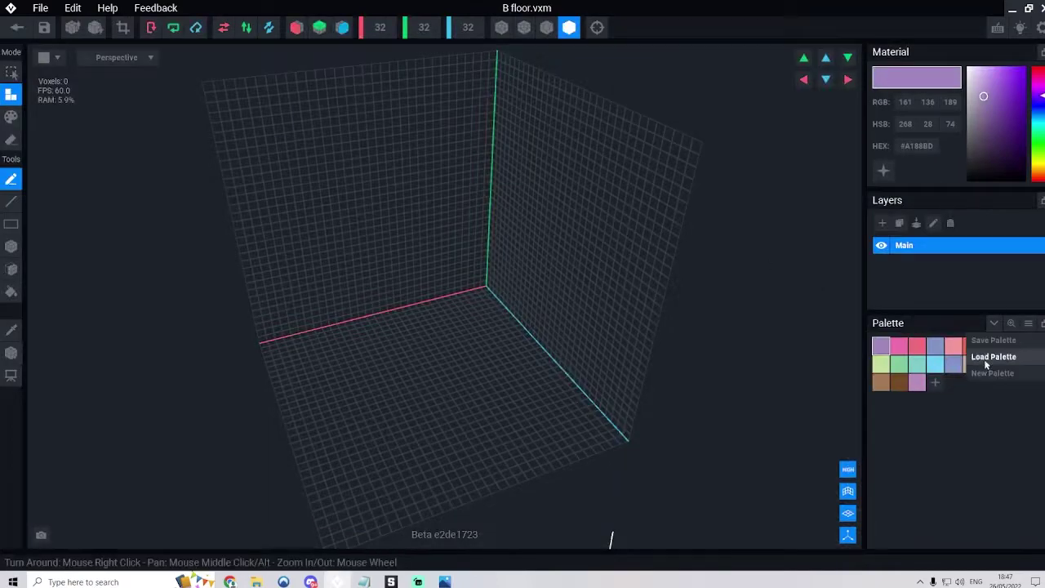
Load a saved palette for the B floor model, set its blue-axis size to 64 and cover its base with white voxels.
left_click(988, 361)
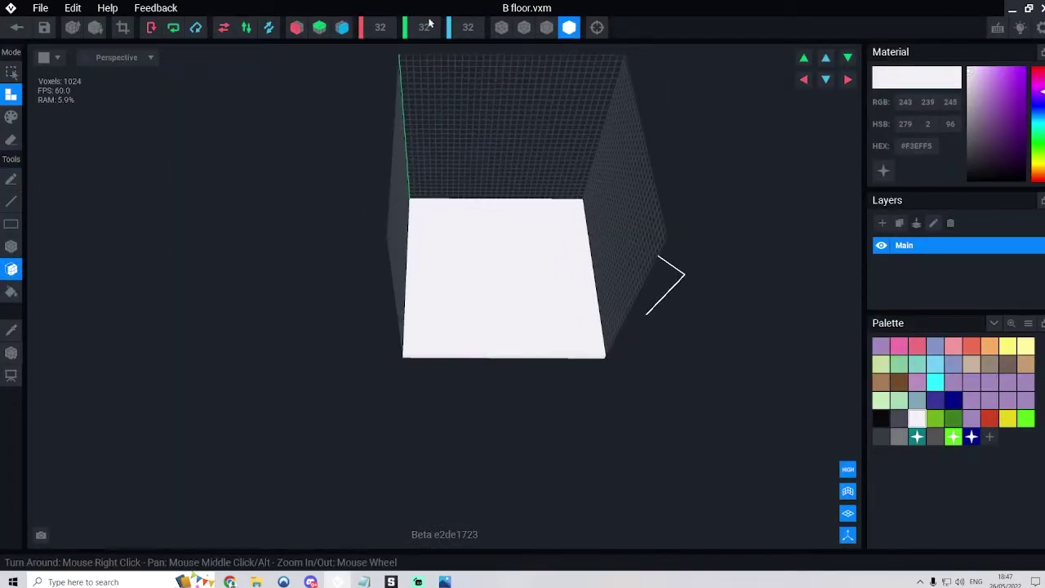
left_click(468, 27)
type("64")
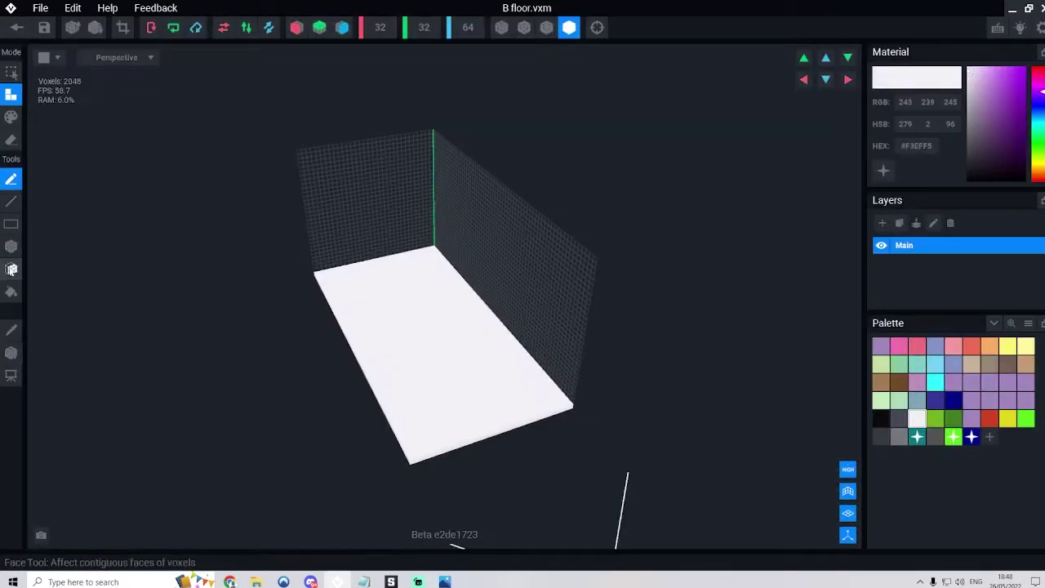
left_click(12, 353)
left_click(52, 361)
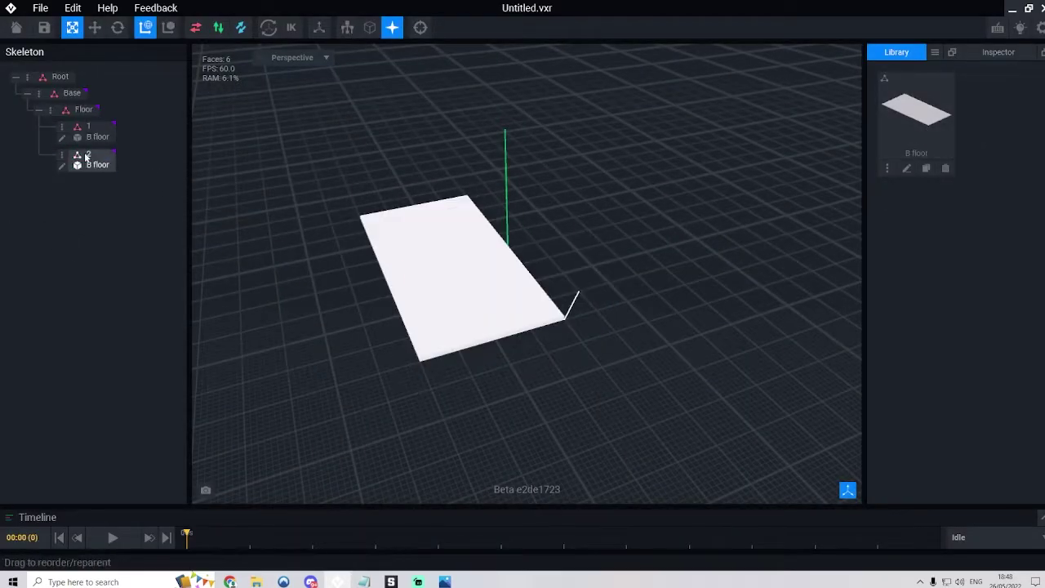
Move floor node 2 sideways so its panel sits edge to edge with the node 1 panel.
left_click(85, 157)
left_click(95, 27)
left_click_drag(539, 309, 446, 337)
right_click_drag(490, 334, 408, 269)
Duplicate floor node 2 as node 3 and move it on to extend the row of panels.
key("ctrl+d")
right_click_drag(457, 351, 475, 401)
left_click_drag(472, 410, 391, 415)
right_click_drag(545, 489, 543, 460)
Duplicate node 3 as node 4, shift it along the row and rotate it upright at the floor's outer end.
key("ctrl+d")
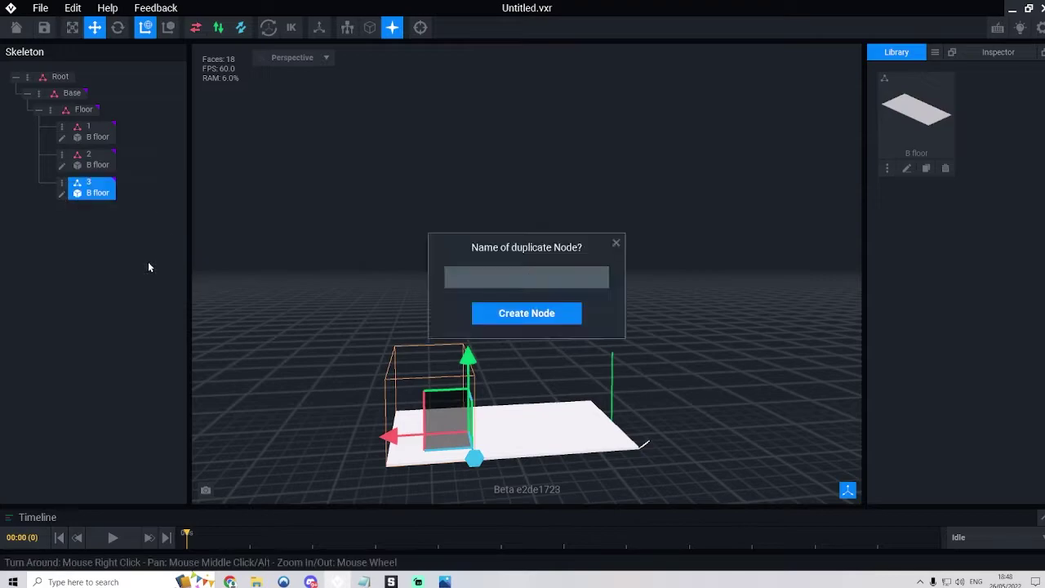
type("4")
key("Return")
left_click_drag(389, 436, 307, 439)
left_click(117, 27)
left_click_drag(422, 376, 473, 479)
Duplicate the upright panel as node 5 and move it up so it stacks above node 4.
left_click(62, 211)
left_click(100, 286)
type("5")
key("Return")
left_click(95, 27)
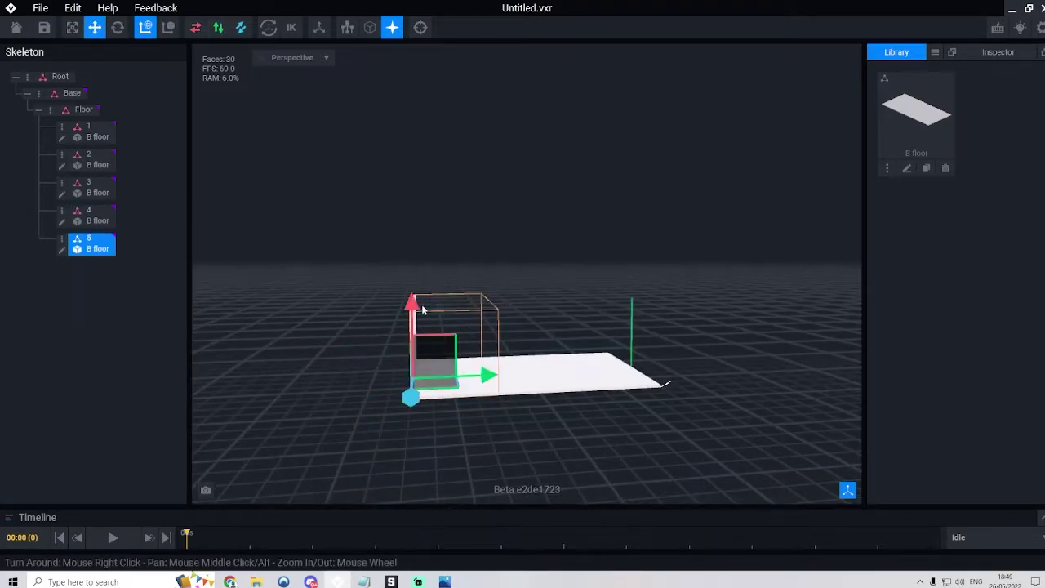
left_click_drag(418, 310, 418, 215)
Duplicate node 5 as node 6 and move it up on top of the vertical wall.
left_click(62, 239)
left_click(102, 315)
type("6")
key("Return")
right_click_drag(457, 334, 539, 351)
left_click_drag(386, 234, 384, 151)
Reposition the node 1 panel against the floor's open end and rotate it to slope upward.
left_click(92, 132)
right_click_drag(523, 351, 441, 310)
left_click(118, 26)
left_click_drag(653, 369, 716, 380)
left_click(94, 27)
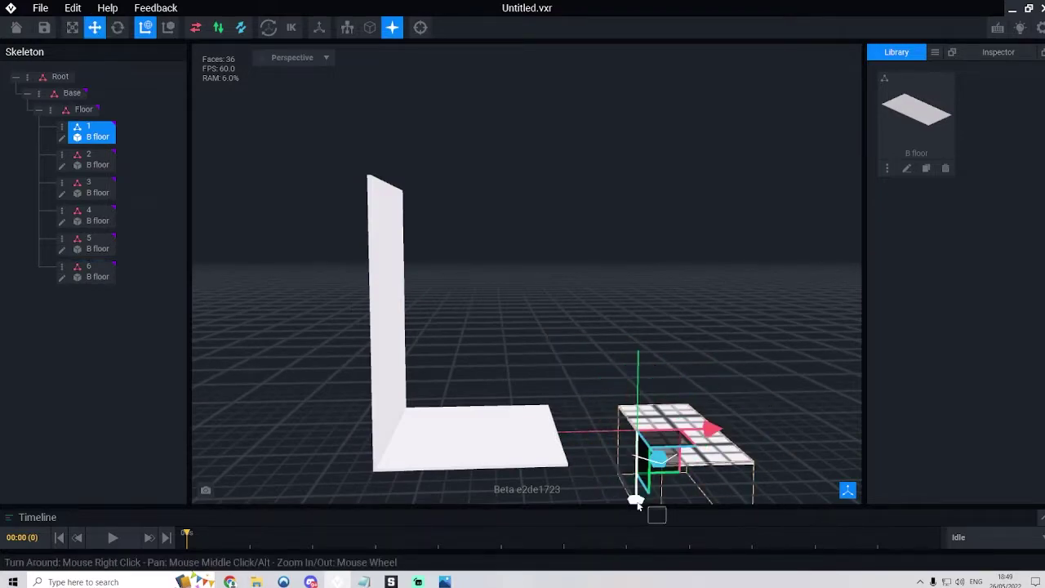
left_click_drag(633, 501, 632, 495)
left_click_drag(707, 430, 629, 434)
left_click(117, 27)
left_click_drag(587, 371, 560, 356)
Duplicate the sloped panel as node 7 and move it to the upper end of the slope.
left_click(62, 127)
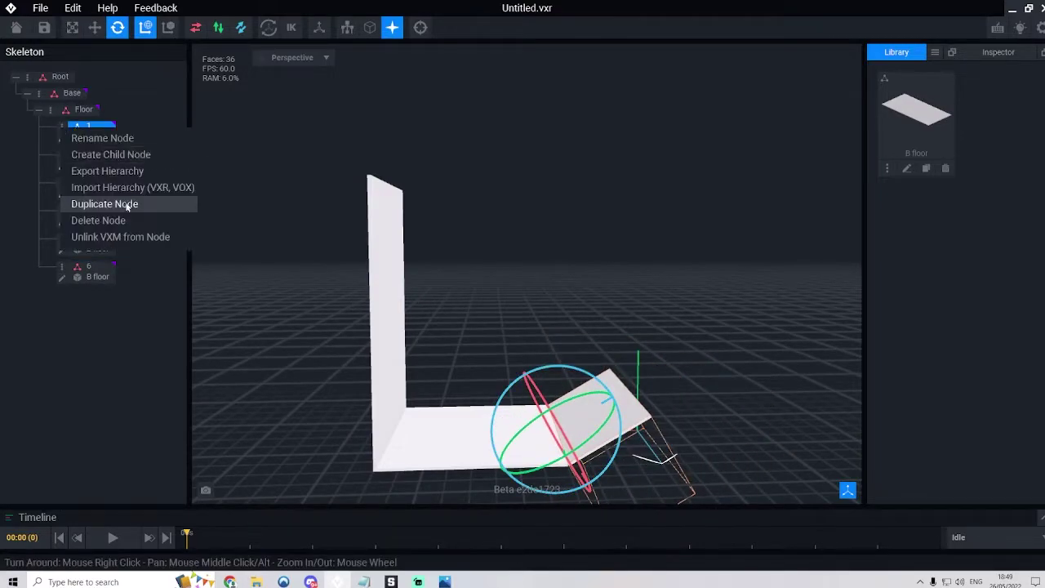
left_click(102, 204)
type("7")
key("Return")
left_click(94, 27)
left_click_drag(614, 394, 713, 336)
Rotate the node 7 panel until it stands vertically on the upper edge of the slope.
right_click_drag(694, 367, 645, 396)
scroll(638, 404, "up", 4)
left_click(118, 27)
left_click_drag(669, 289, 586, 265)
scroll(586, 265, "down", 5)
right_click_drag(563, 359, 576, 314)
left_click_drag(603, 325, 582, 333)
right_click_drag(633, 389, 604, 387)
scroll(436, 376, "down", 5)
Duplicate node 7 as node 8, move it above the vertical panel and rotate it 45 degrees inward.
left_click(62, 295)
left_click(108, 370)
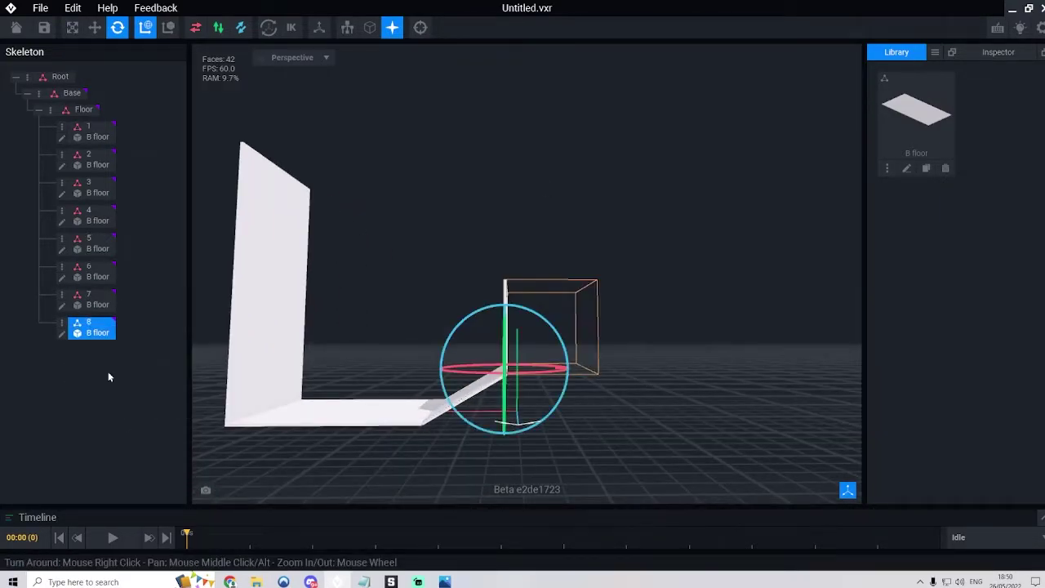
left_click(95, 27)
scroll(439, 117, "up", 5)
left_click_drag(439, 116, 438, 122)
left_click(120, 29)
left_click_drag(396, 148, 381, 191)
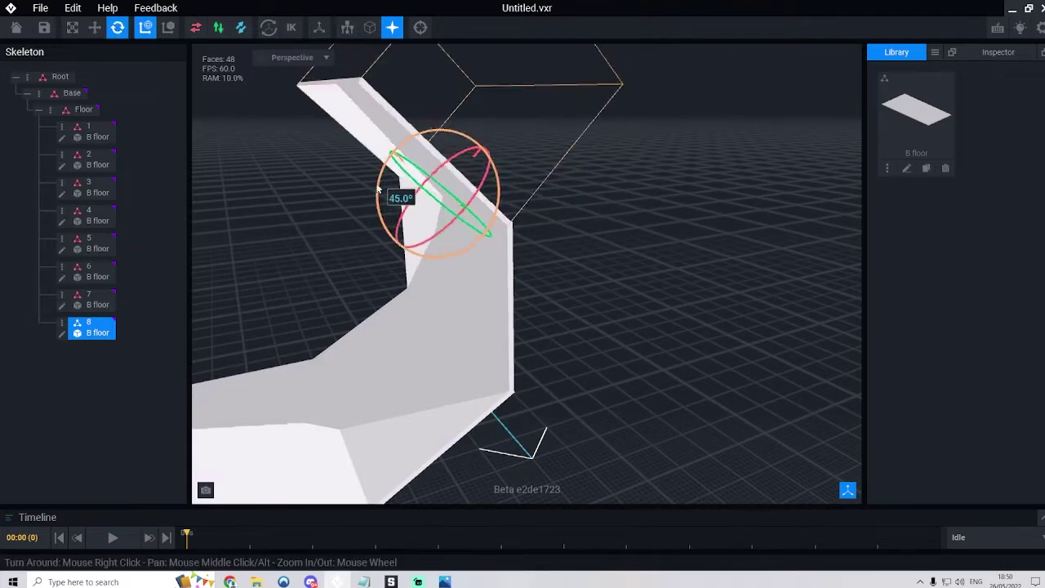
Try a different tilt for the node 8 panel at the top of node 7.
scroll(457, 326, "down", 5)
right_click_drag(481, 375, 451, 331)
left_click(446, 365)
left_click_drag(424, 336, 422, 324)
left_click(449, 280)
left_click_drag(518, 271, 525, 316)
right_click_drag(492, 397, 455, 400)
scroll(455, 400, "down", 2)
left_click(443, 404)
left_click(492, 413)
left_click(453, 293)
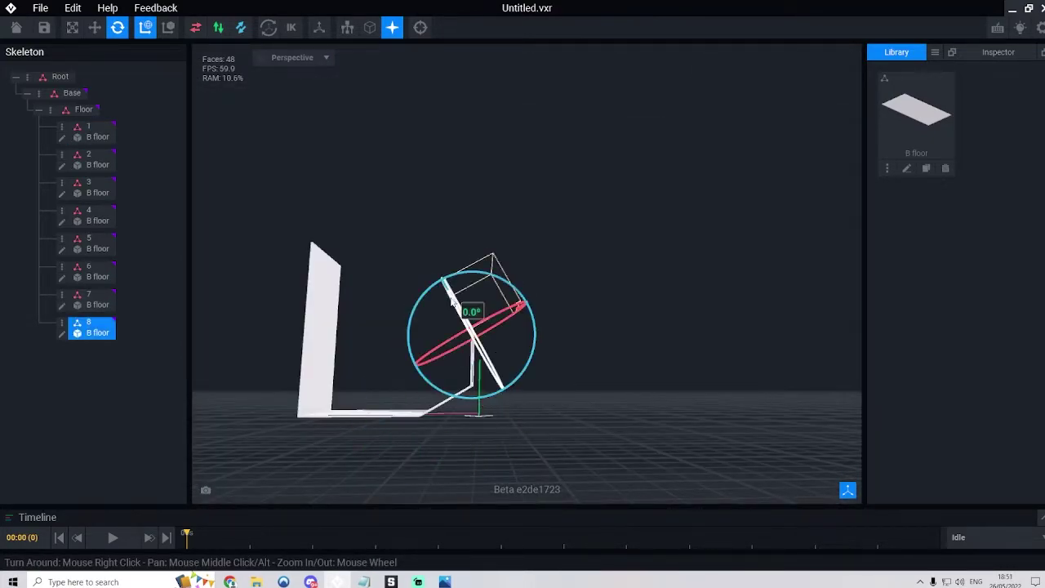
Rotate the node 8 panel so it leans inward from the top edge of node 7.
left_click_drag(530, 354, 531, 387)
left_click(406, 398)
right_click_drag(522, 392, 447, 371)
left_click(459, 299)
left_click_drag(498, 271, 478, 272)
left_click(466, 420)
right_click_drag(466, 420, 434, 454)
left_click(424, 444)
left_click(91, 326)
left_click(94, 274)
left_click(95, 302)
left_click(93, 245)
left_click(503, 408)
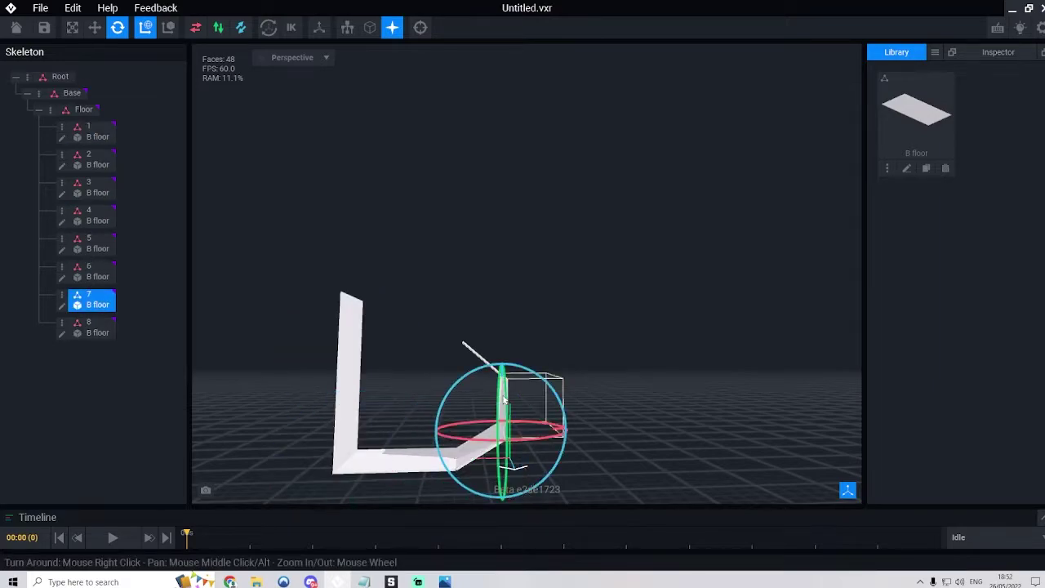
left_click(503, 438)
Delete node 6, the topmost panel of the vertical wall.
middle_click_drag(490, 392, 411, 277)
right_click_drag(410, 400, 436, 433)
left_click(289, 196)
left_click(63, 266)
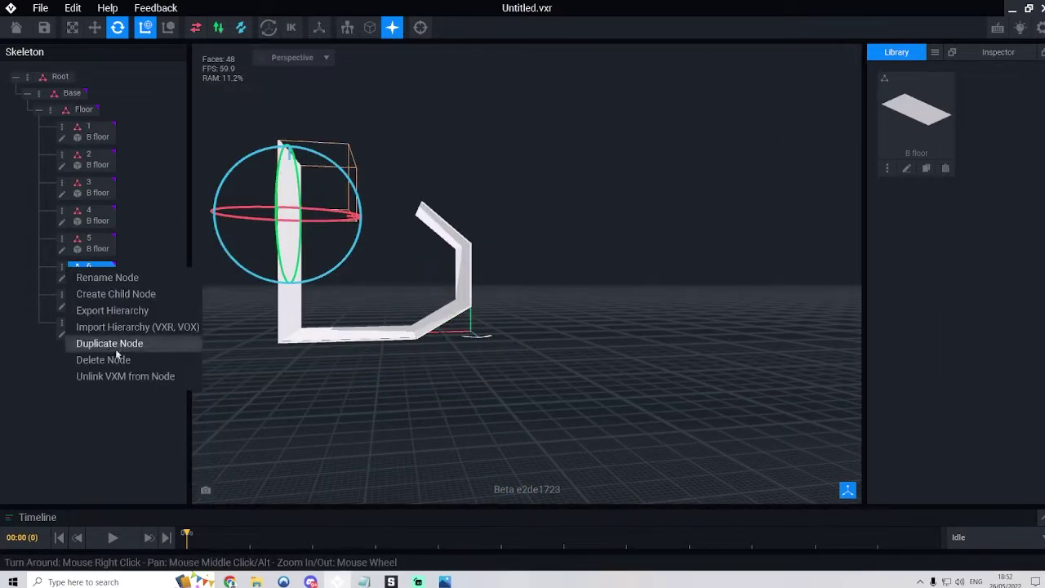
left_click(116, 358)
Duplicate the Floor node as Top and rotate the copy upside down to mirror the lower half.
right_click_drag(392, 384, 408, 387)
left_click(38, 109)
left_click(51, 110)
left_click(127, 192)
type("Top")
key("Return")
middle_click_drag(485, 330, 499, 362)
left_click_drag(497, 361, 502, 350)
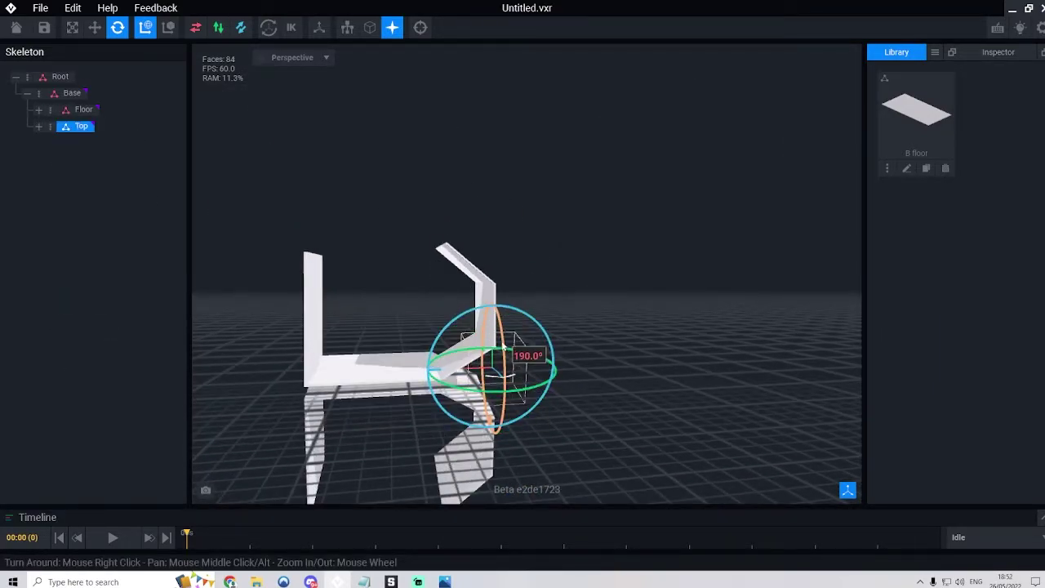
Move the Top node up so it meets the lower half and closes the letter B.
left_click(95, 27)
left_click_drag(490, 434, 479, 195)
scroll(457, 237, "up", 5)
right_click_drag(432, 158, 455, 237)
scroll(459, 278, "down", 5)
right_click_drag(458, 279, 428, 265)
Open the Blong model of the upper wall panel and set its red-axis size to 45.
left_click(413, 222)
scroll(413, 222, "up", 5)
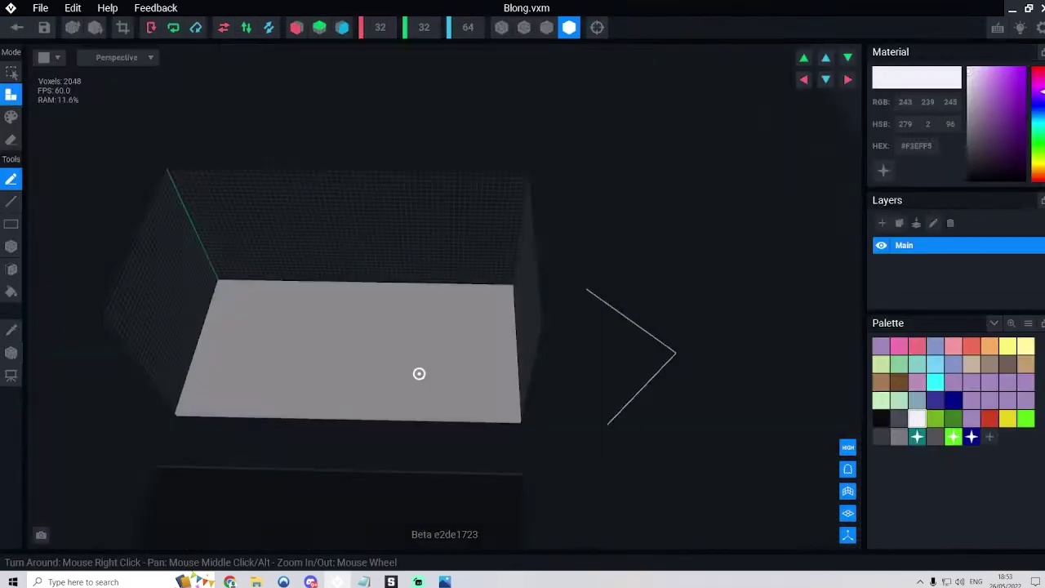
scroll(419, 374, "up", 5)
left_click(380, 27)
type("45")
key("Return")
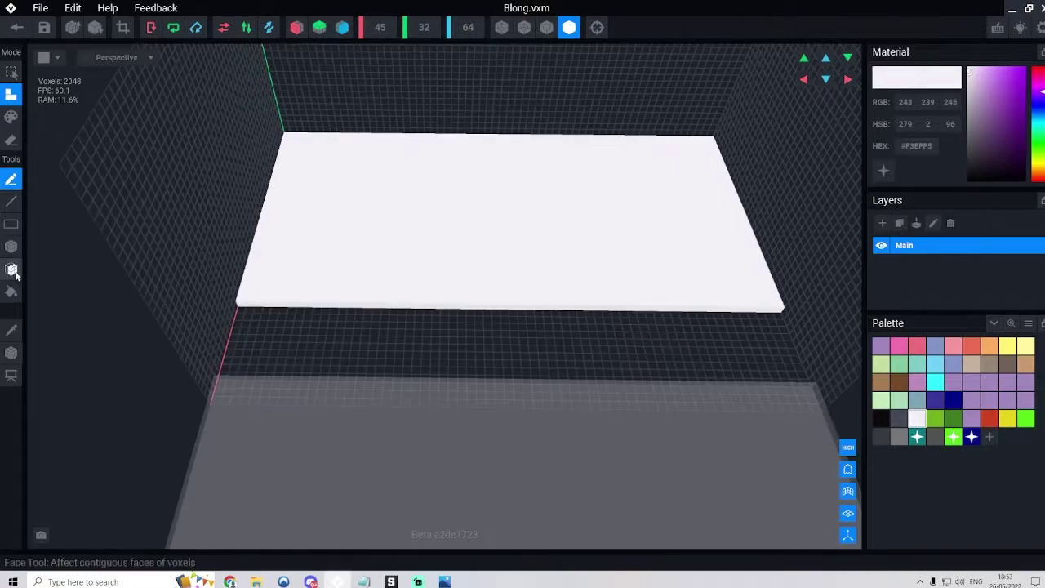
Extend the white slab of the Blong model with voxels to fill the enlarged base.
left_click(12, 269)
left_click(328, 315)
left_click(12, 247)
left_click_drag(241, 330, 785, 381)
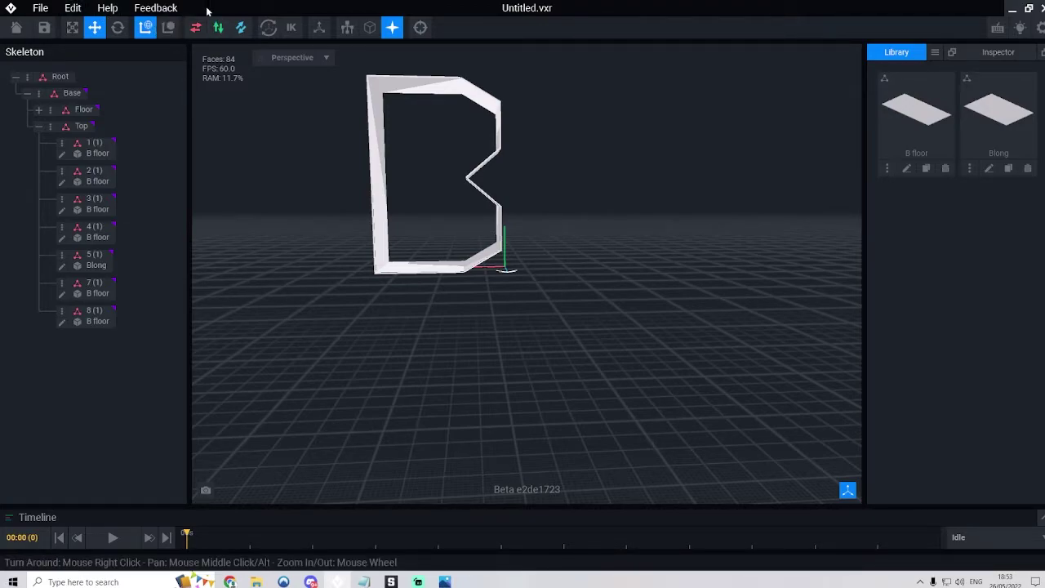
Check the finished letter B from several angles and start its export to the Marketplace.
right_click_drag(424, 176, 448, 200)
right_click_drag(604, 433, 603, 393)
right_click_drag(568, 242, 564, 281)
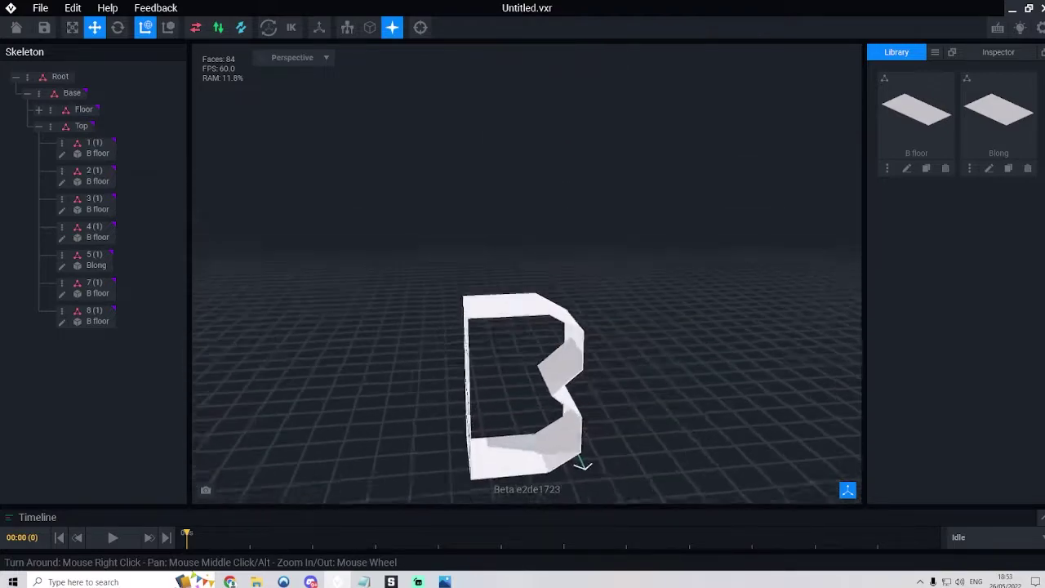
left_click(39, 8)
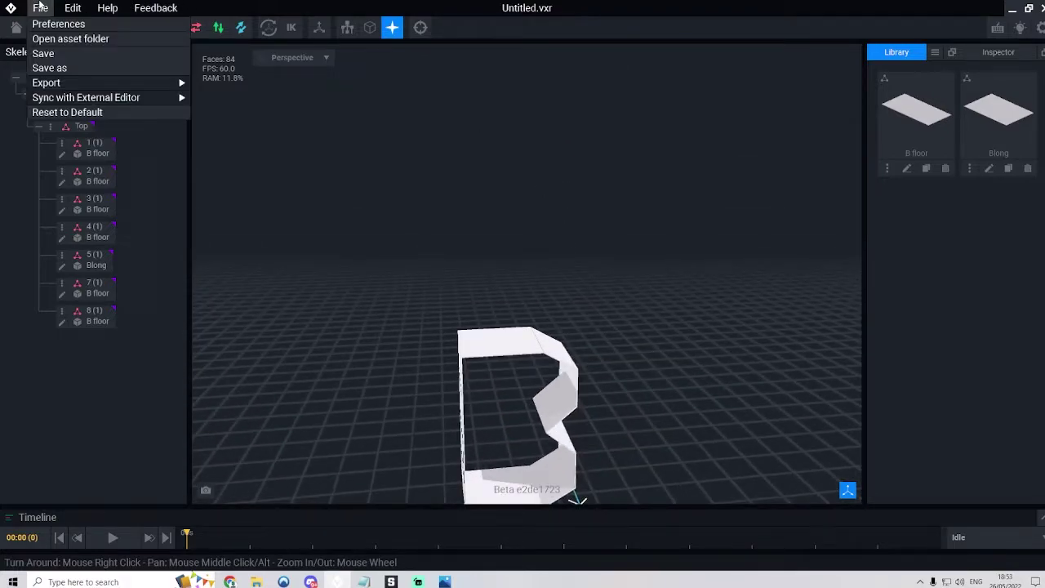
mouse_move(82, 76)
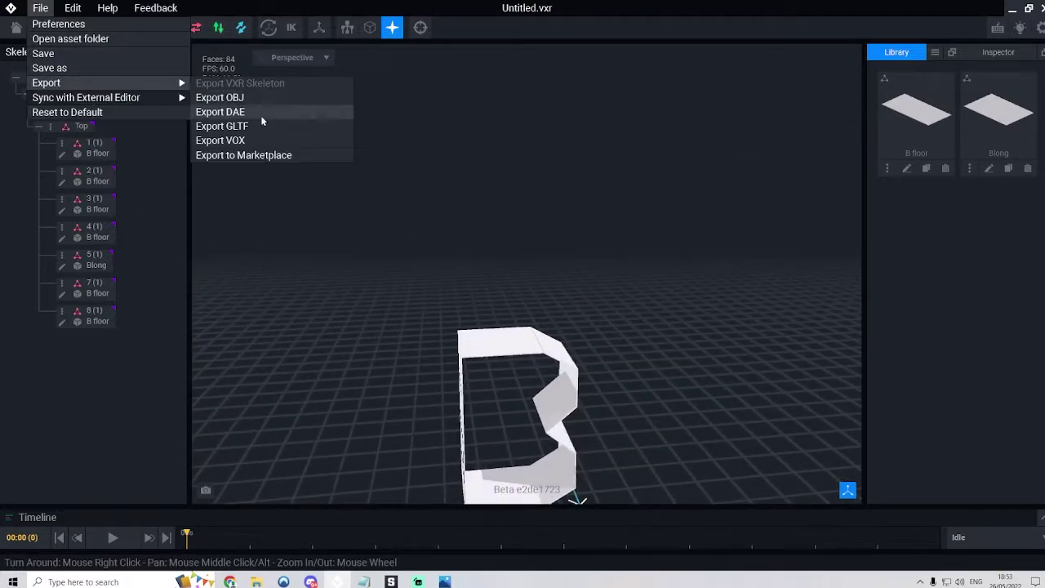
left_click(325, 158)
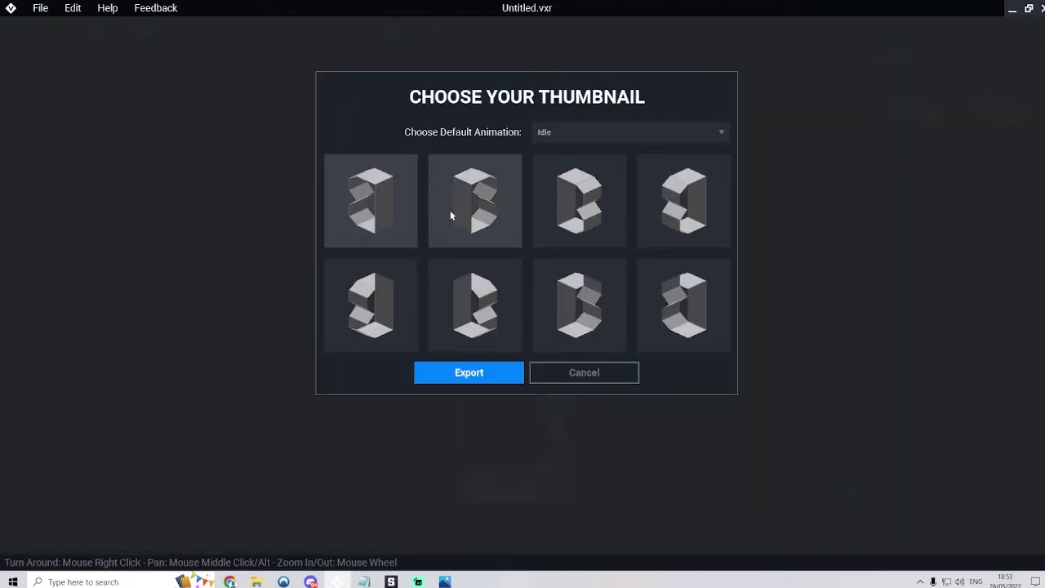
Choose the third thumbnail in the first row, showing the B facing forward, and export the asset.
left_click(548, 201)
left_click(508, 379)
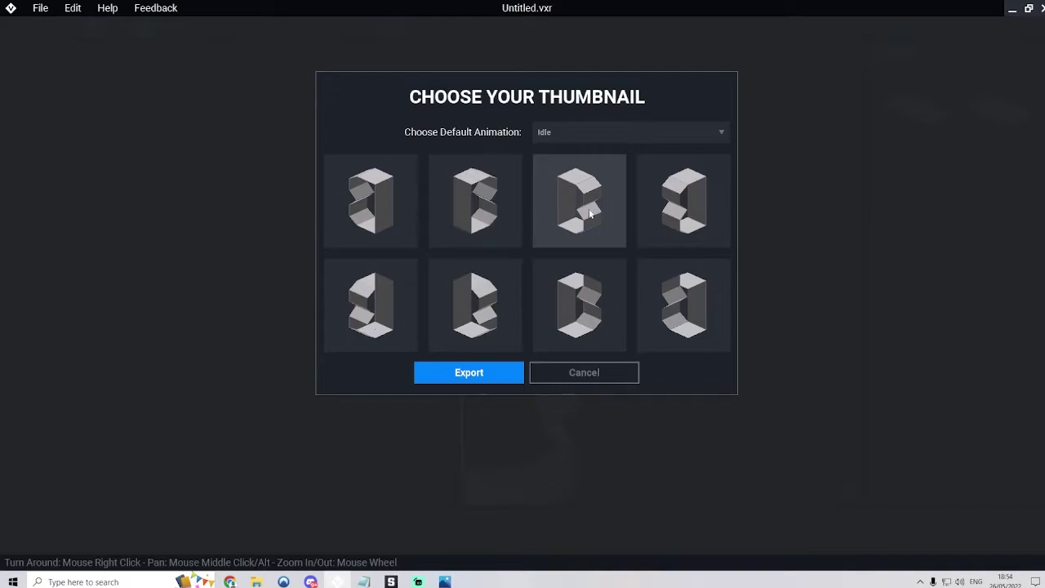
left_click(642, 209)
left_click(569, 226)
left_click(491, 230)
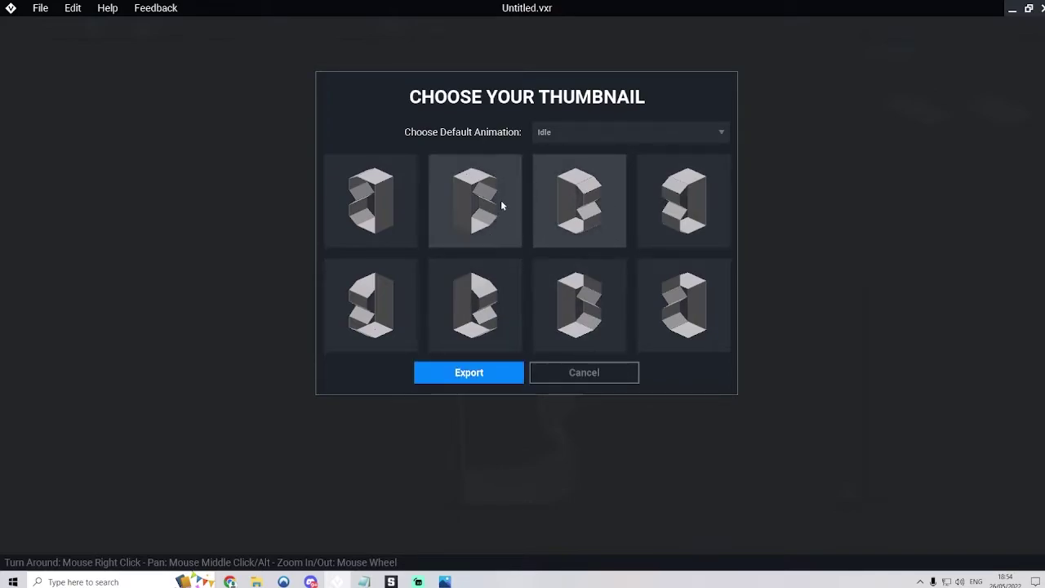
left_click(489, 372)
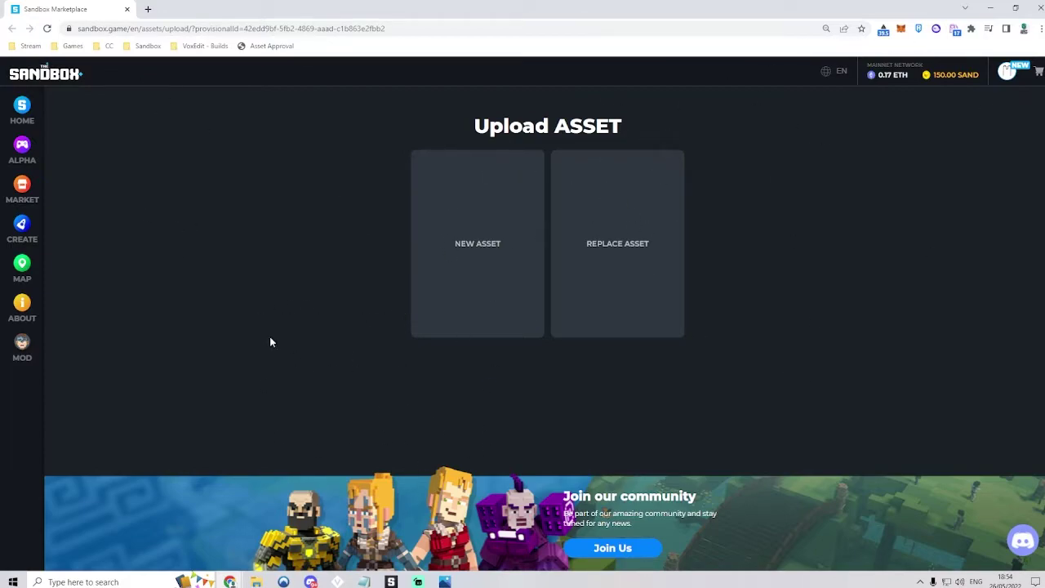
On The Sandbox upload page in the browser, start a new asset and name it "B From BoopGoop".
left_click(462, 213)
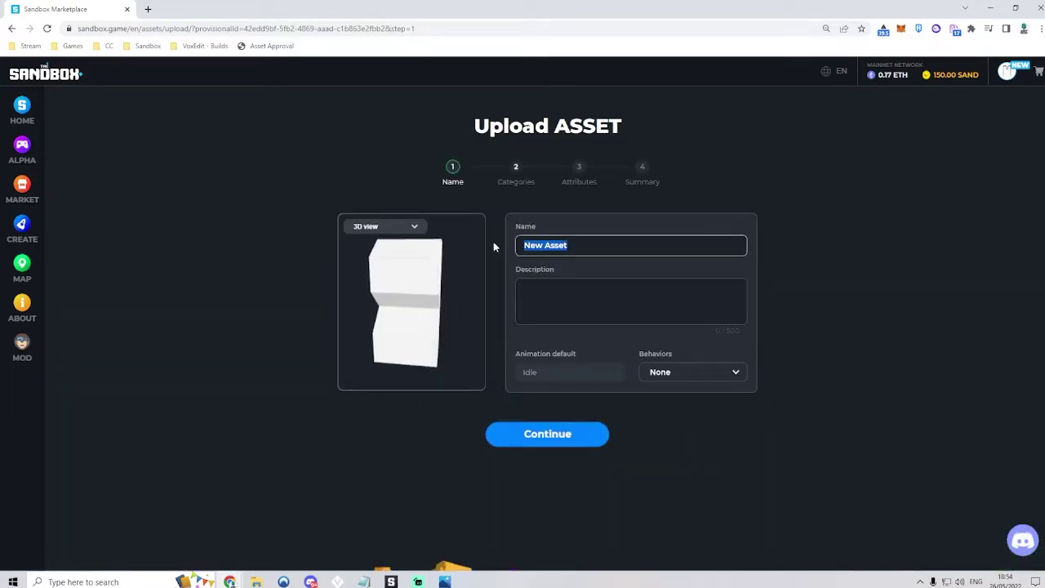
type("B")
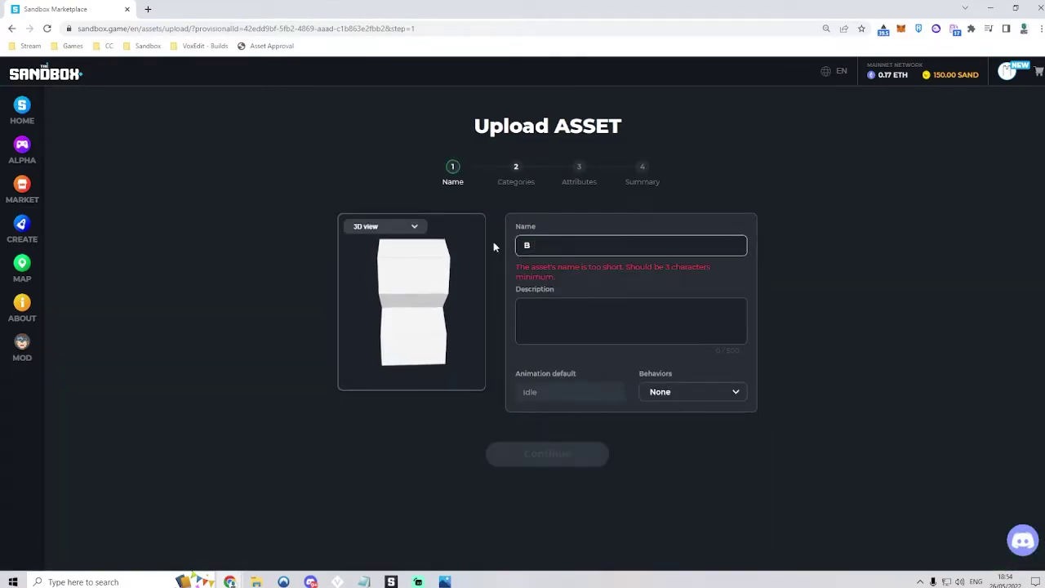
type(" Fro")
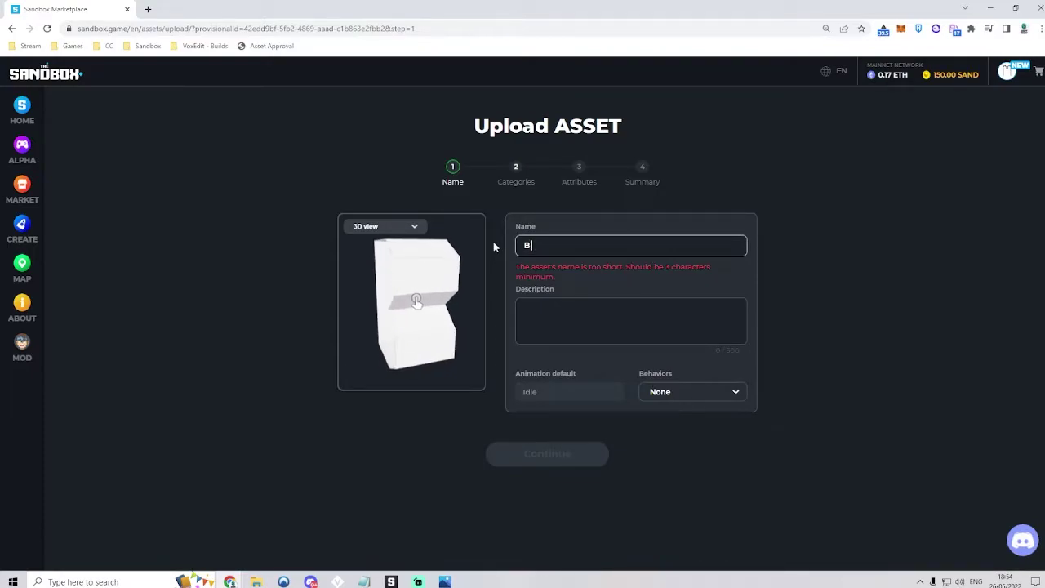
type("m BoopGoop")
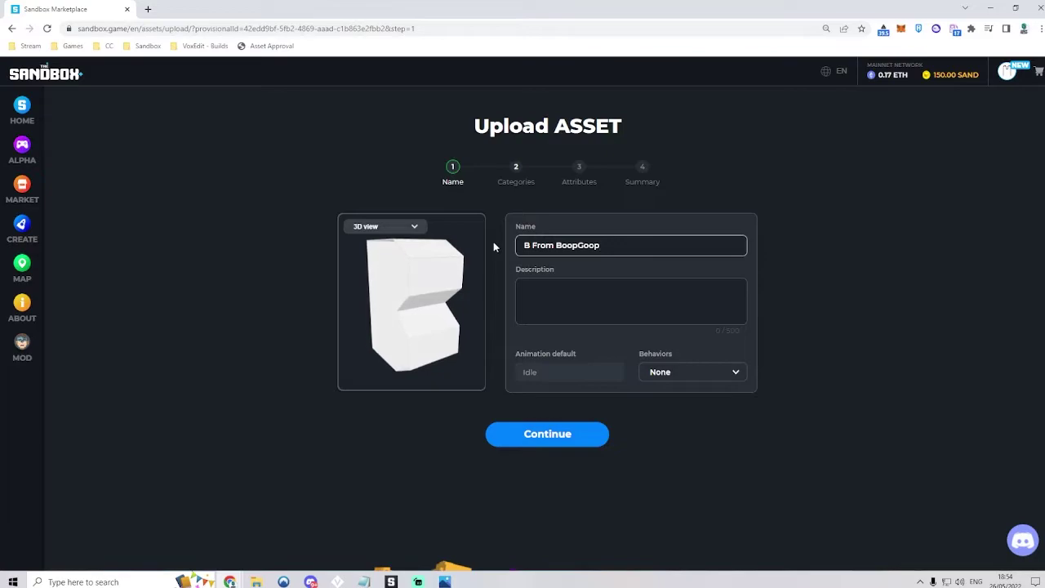
key("Tab")
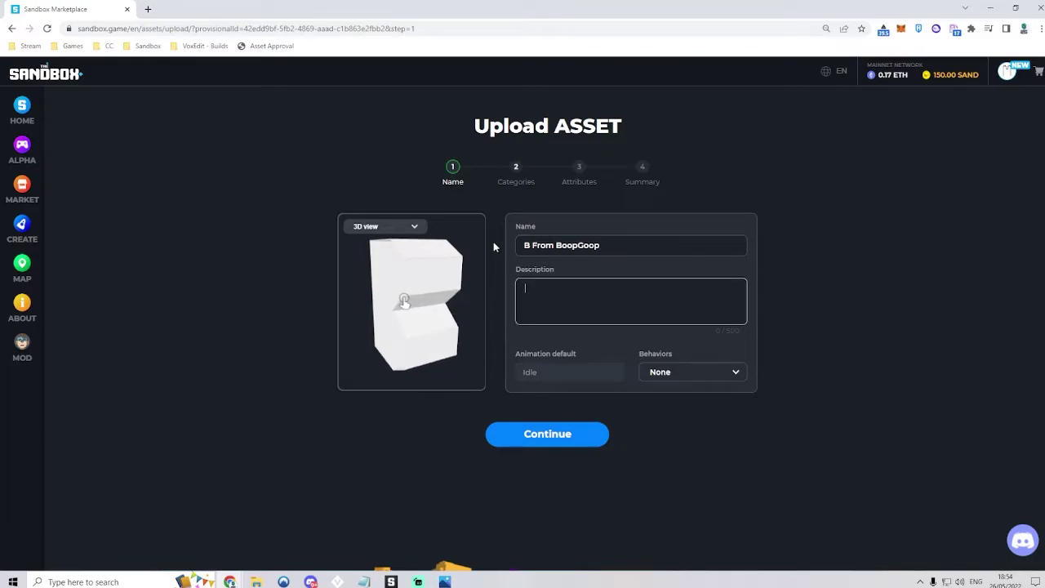
Enter the description "Huge B for the treasure Hunt", continue, and reopen the name stage of the asset.
type("Huge")
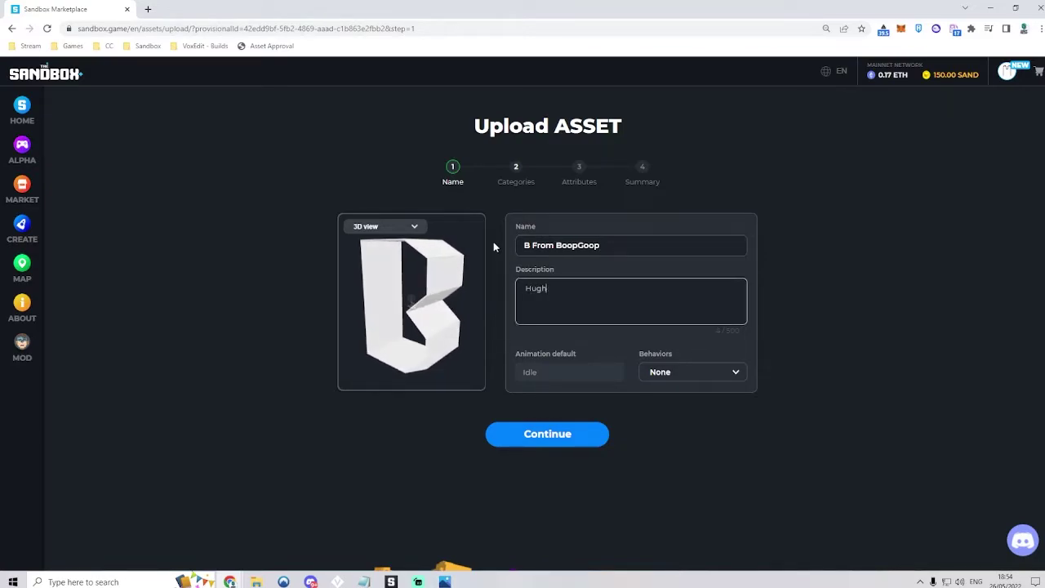
type(" B")
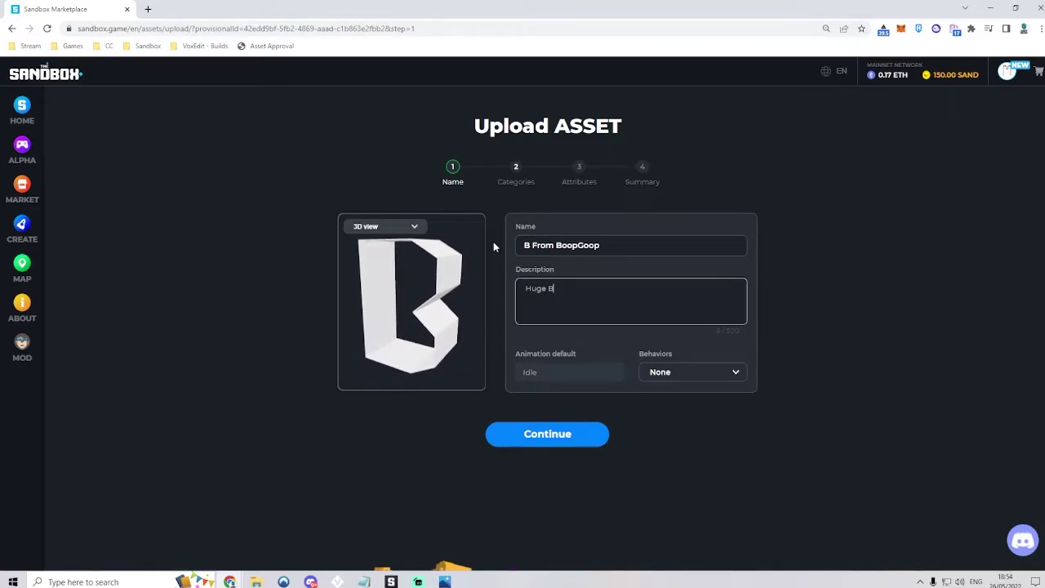
type(" for the")
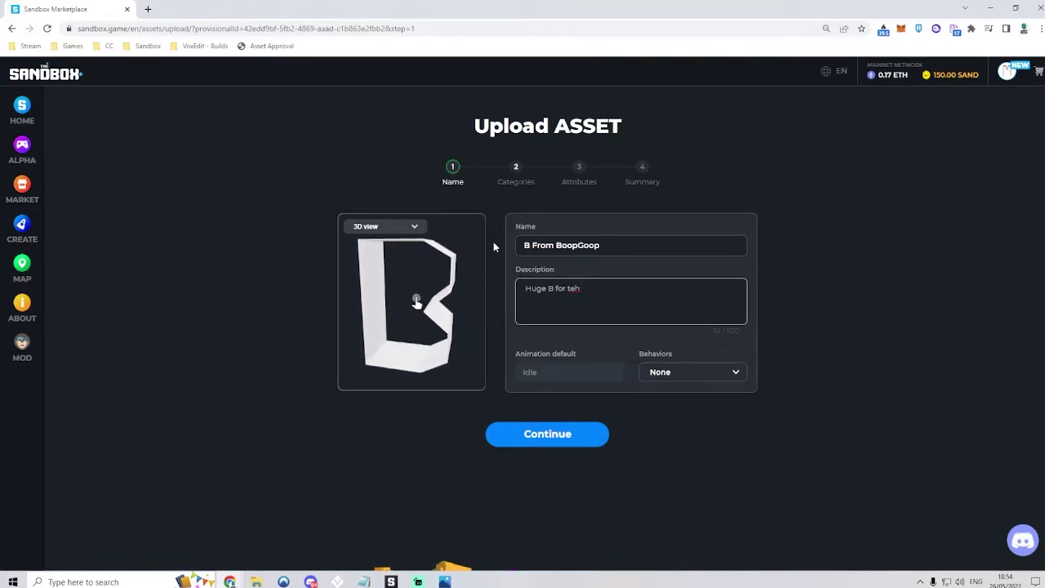
type(" treasure Hun")
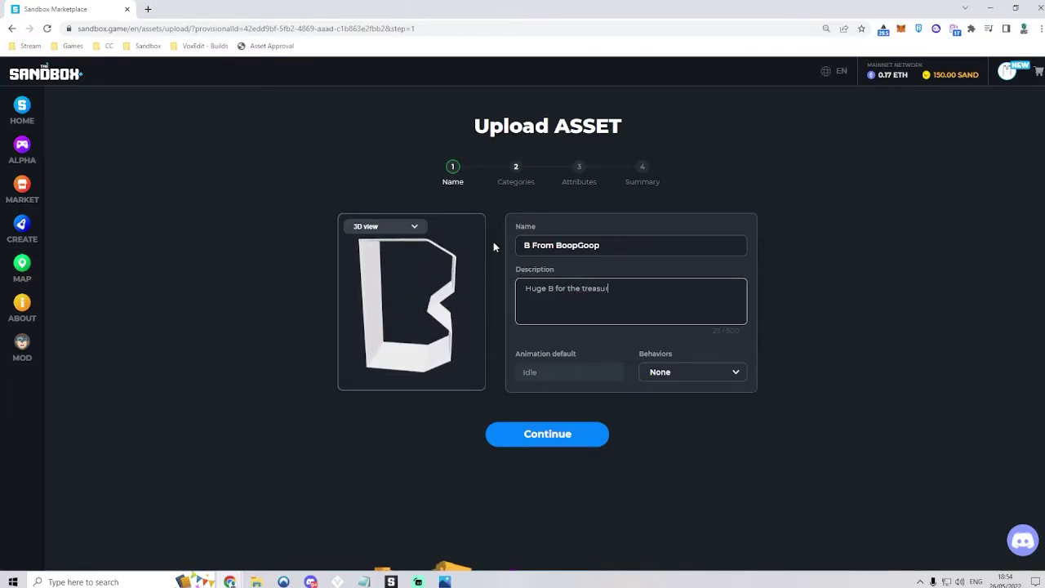
type("t")
left_click(548, 437)
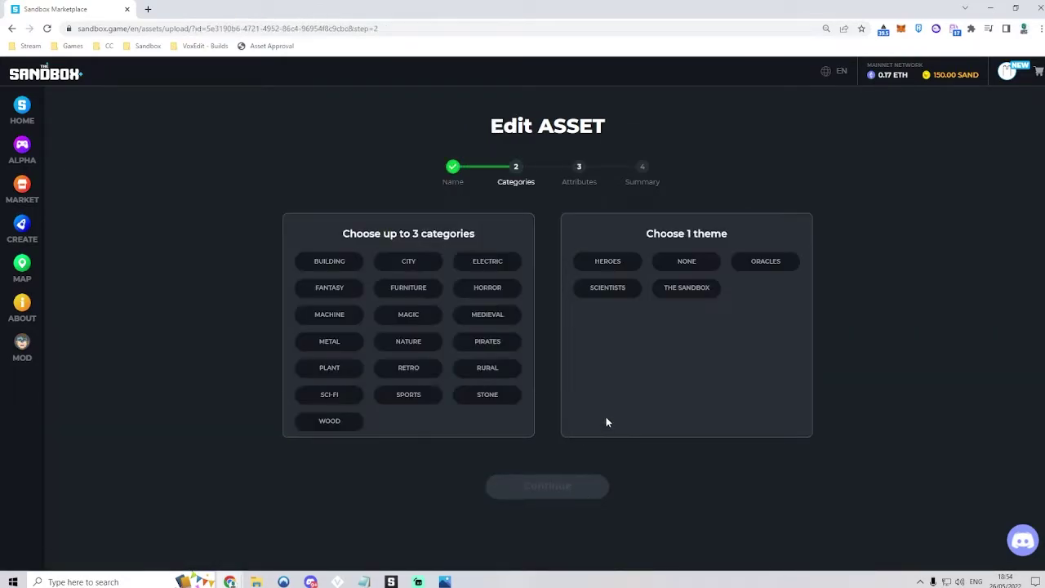
left_click(454, 171)
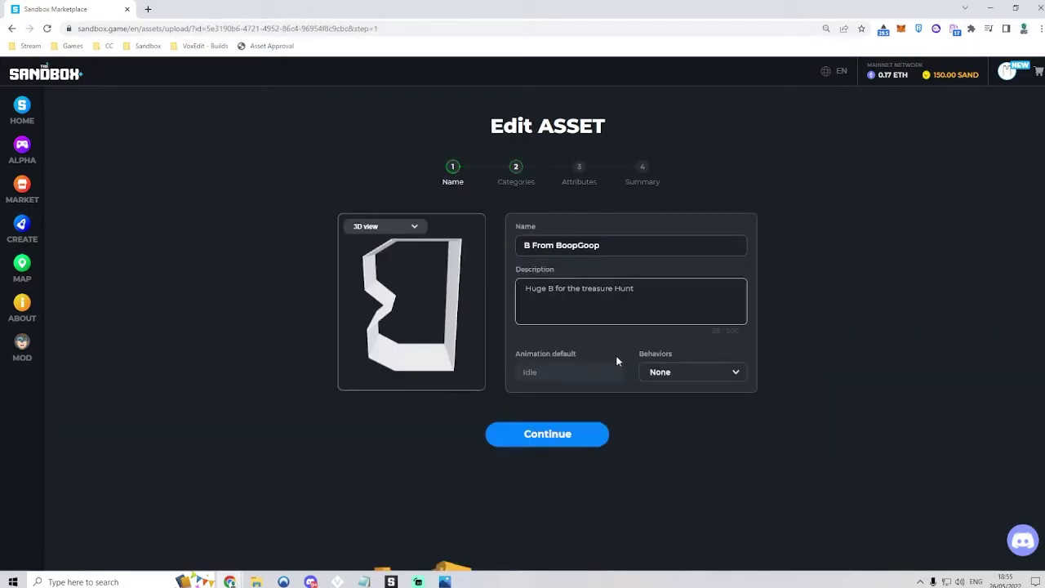
Look through the available behaviours, keep None, and continue from the name stage to the categories.
left_click(698, 373)
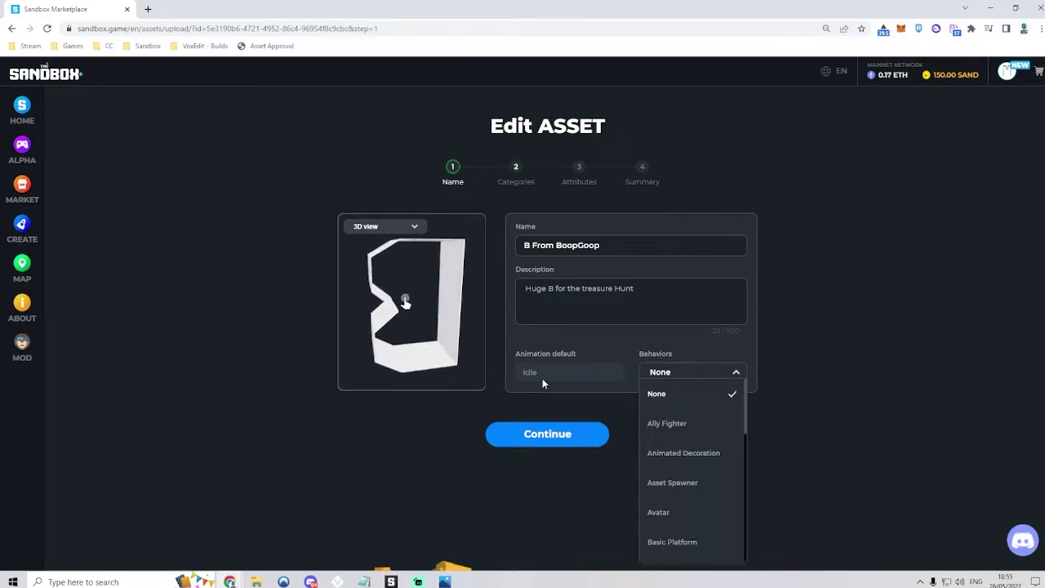
scroll(694, 408, "down", 1)
scroll(702, 423, "down", 3)
scroll(698, 455, "up", 5)
left_click(614, 395)
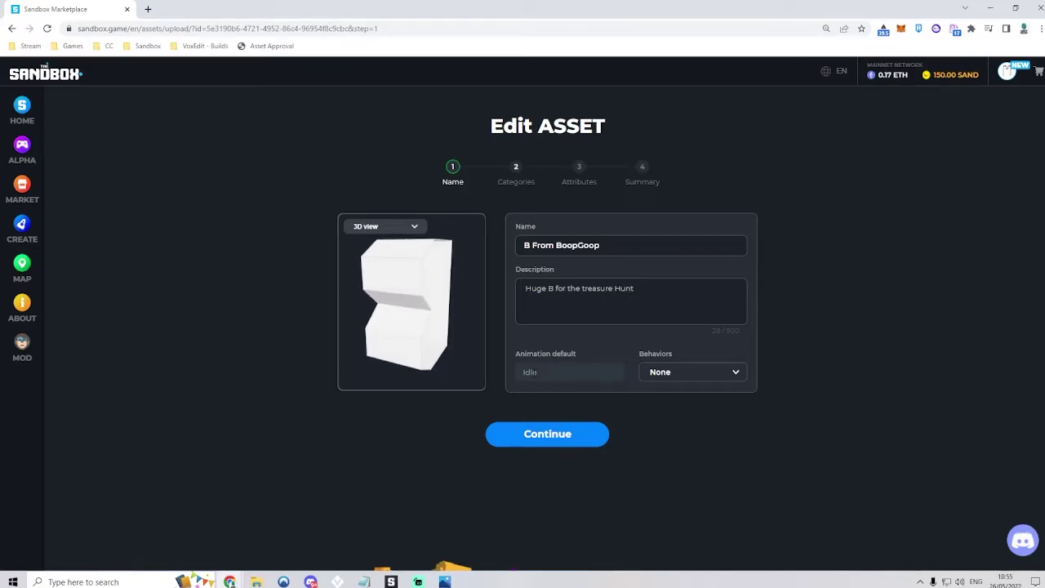
left_click_drag(530, 372, 540, 366)
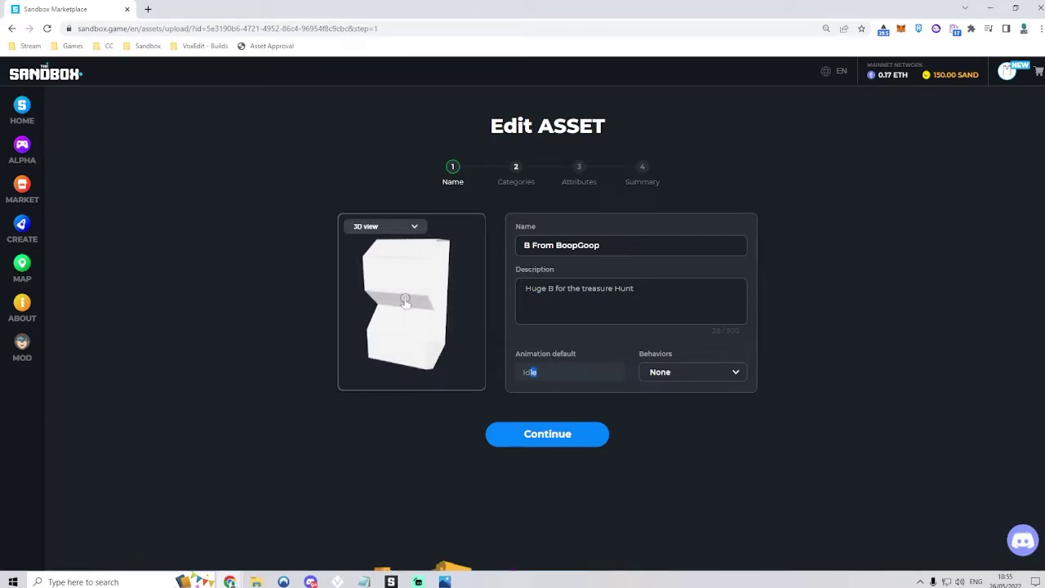
left_click(543, 379)
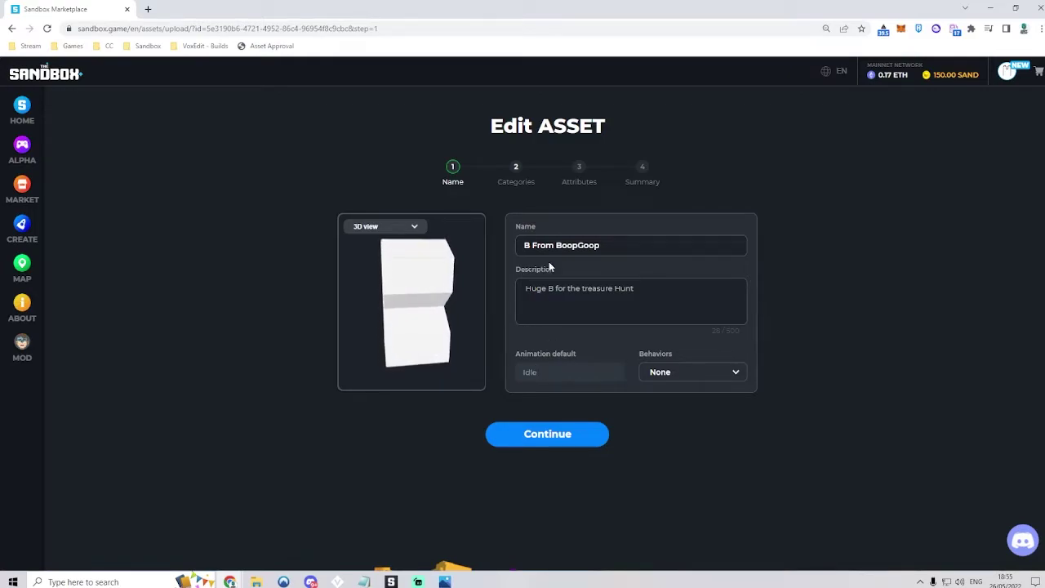
left_click(613, 288)
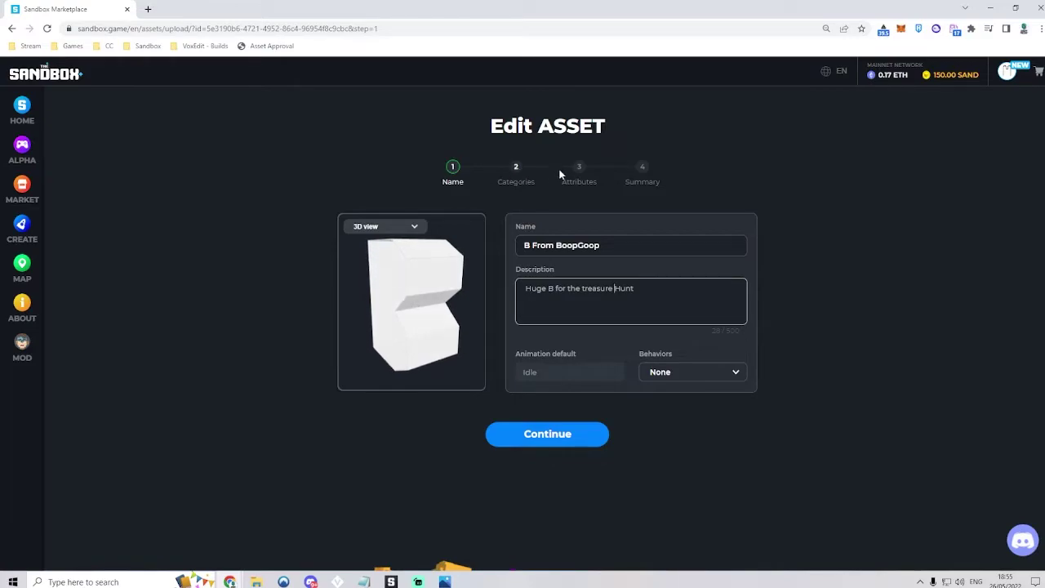
left_click(584, 438)
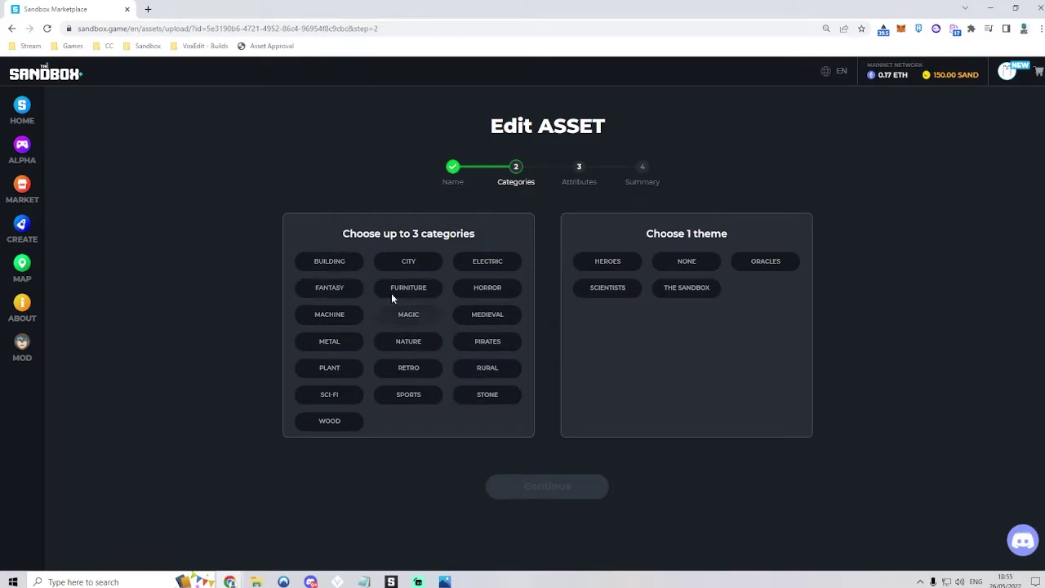
Assign the categories Metal and City with the theme None to the asset and continue to the attributes.
left_click(362, 344)
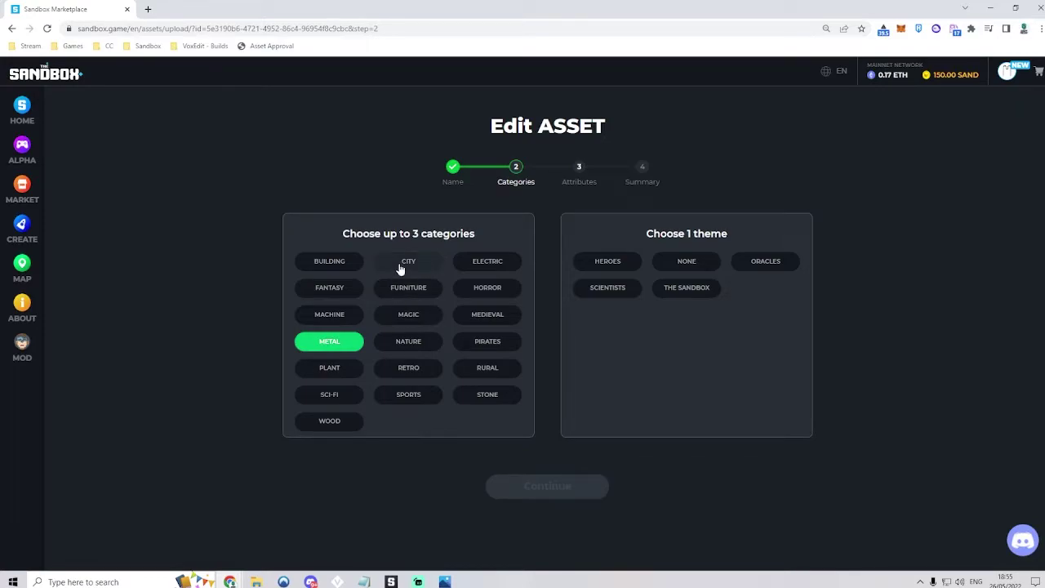
left_click(321, 262)
left_click(703, 262)
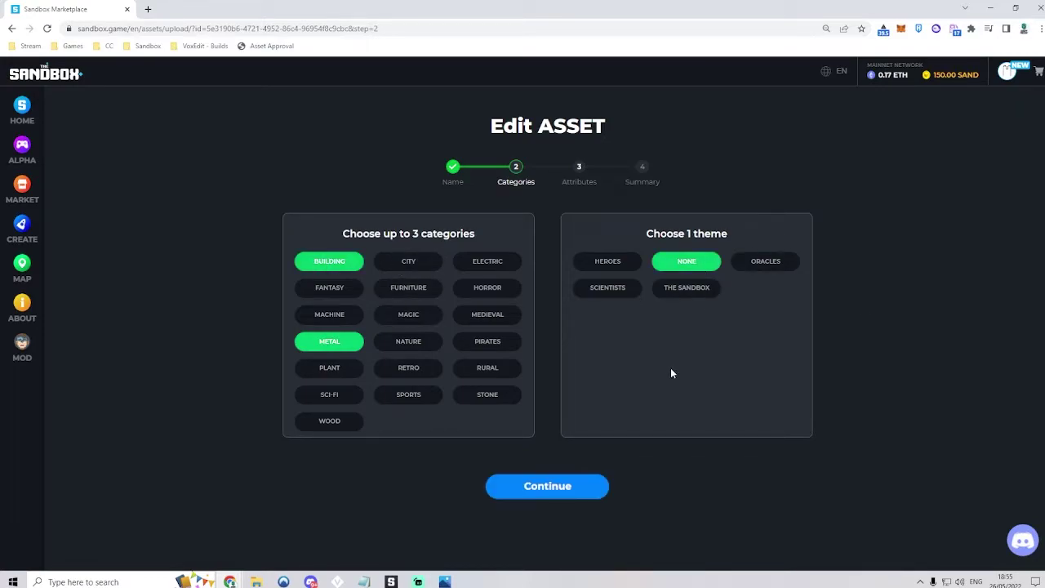
left_click(382, 263)
left_click(334, 267)
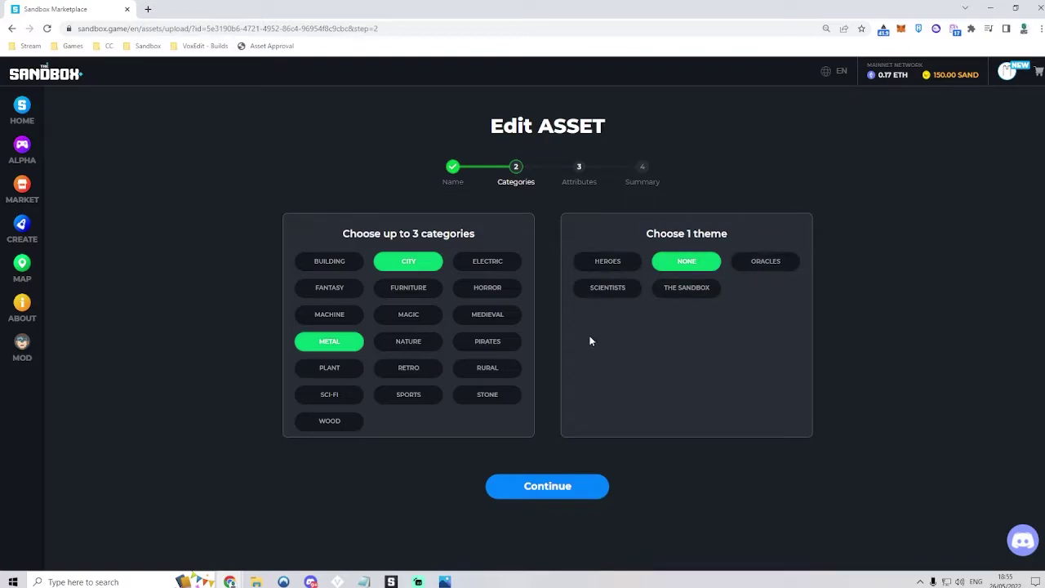
left_click(560, 483)
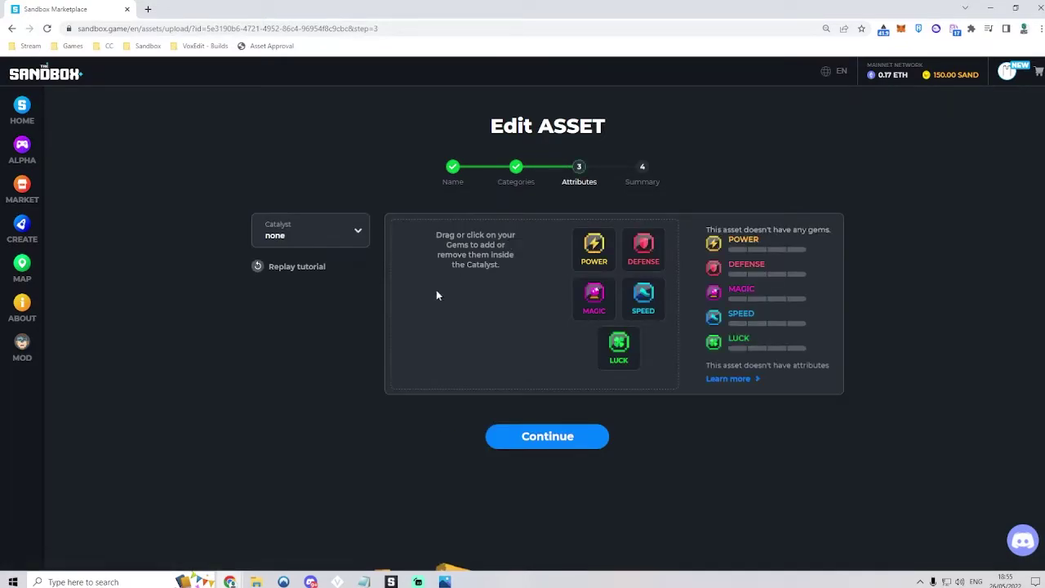
Keep the asset's catalyst at none, continue to the summary and review it.
left_click(354, 235)
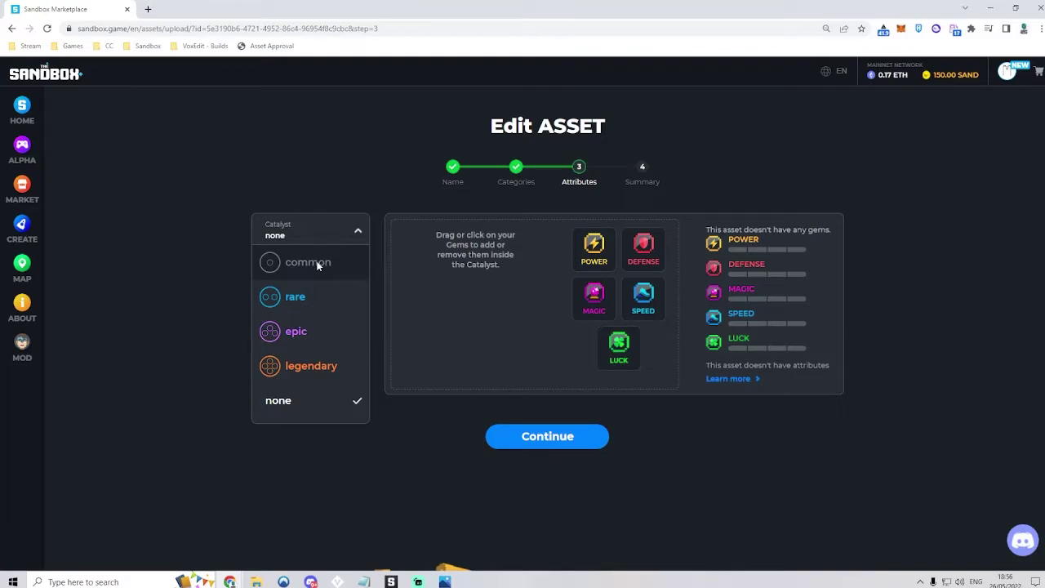
left_click(321, 404)
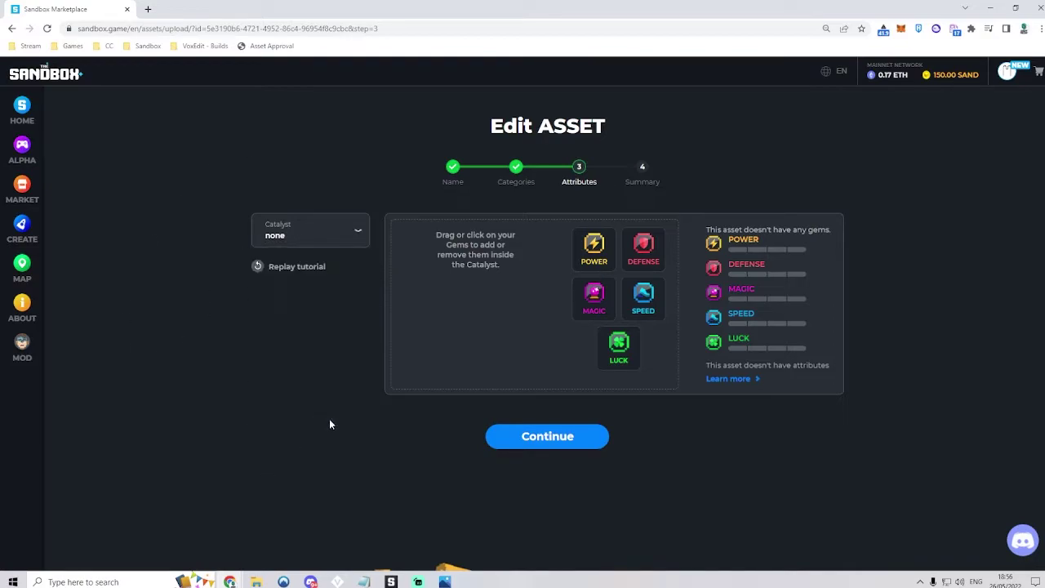
left_click(566, 439)
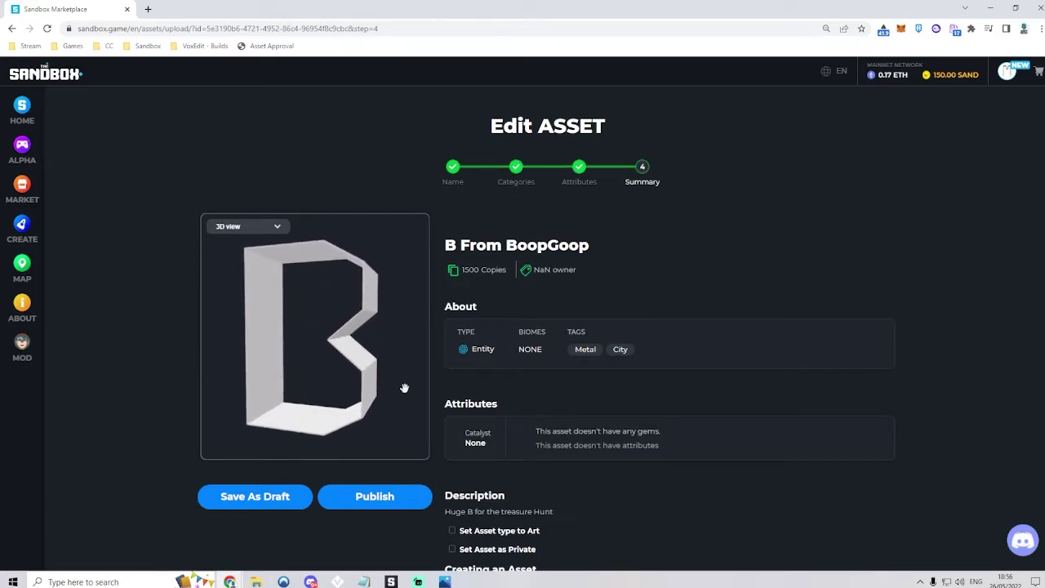
scroll(637, 274, "down", 1)
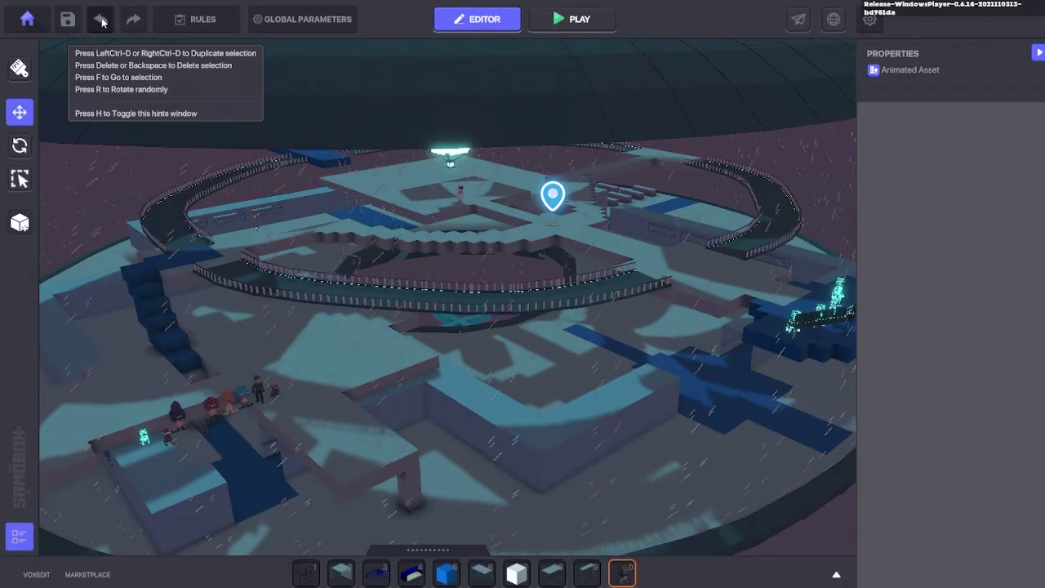
In The Sandbox Game Maker, save the current experience and dismiss the save report.
left_click(68, 19)
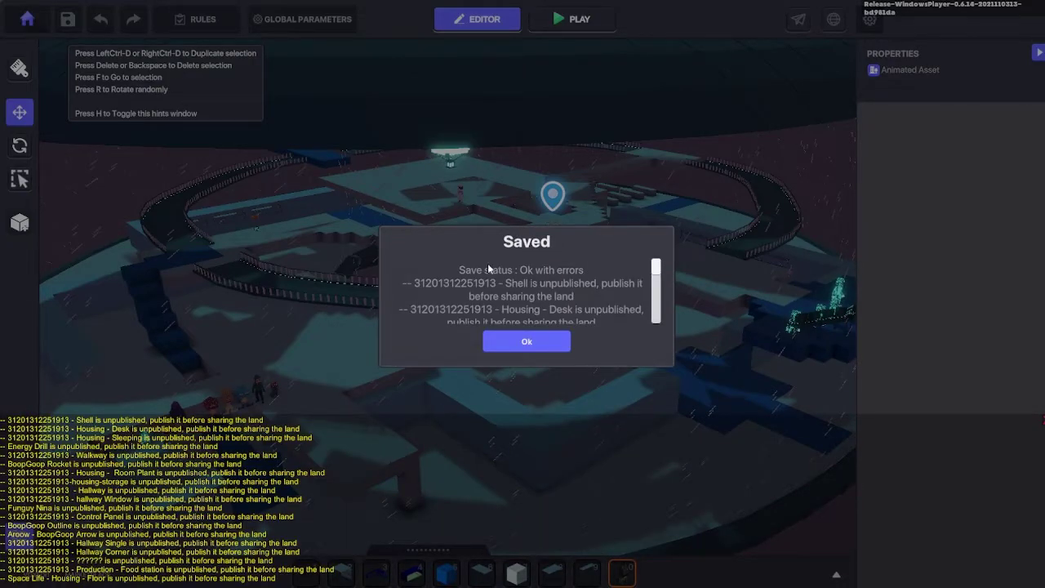
left_click(524, 338)
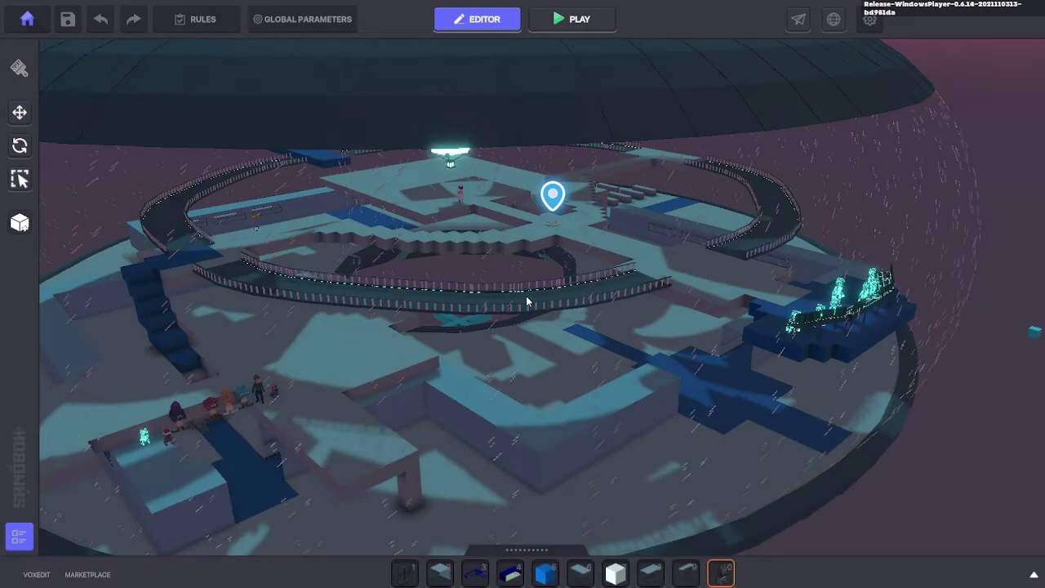
scroll(586, 413, "up", 3)
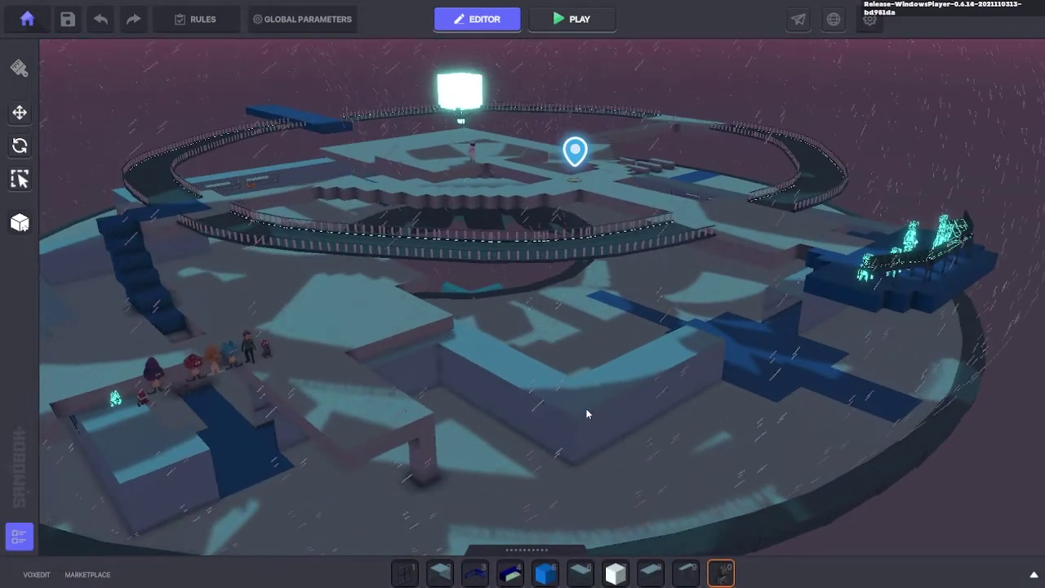
Search the asset library for "boop" and place the "B From BoopGoop" asset on the platform beside the row of characters.
left_click(1033, 577)
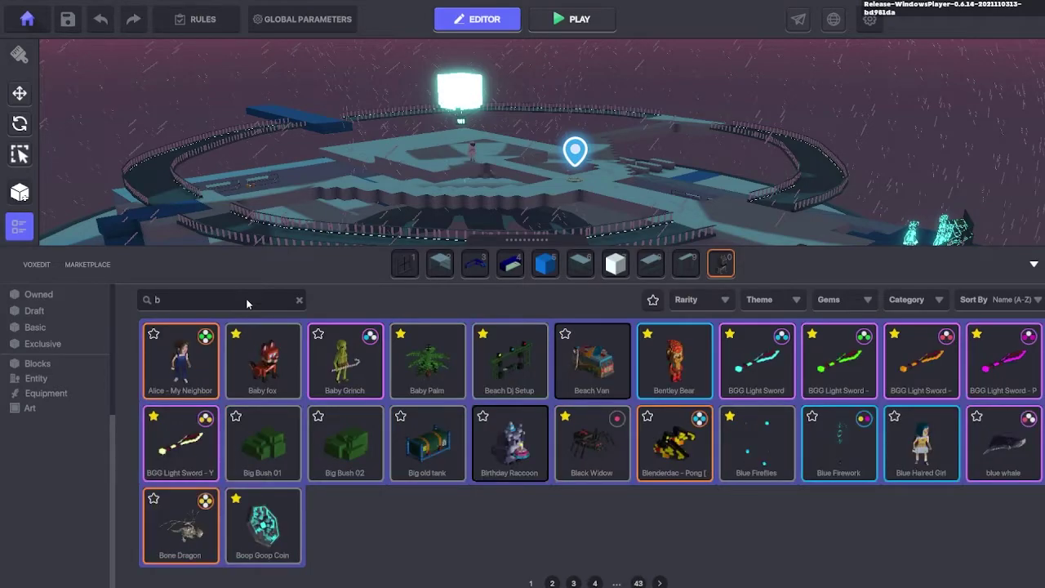
type("oop")
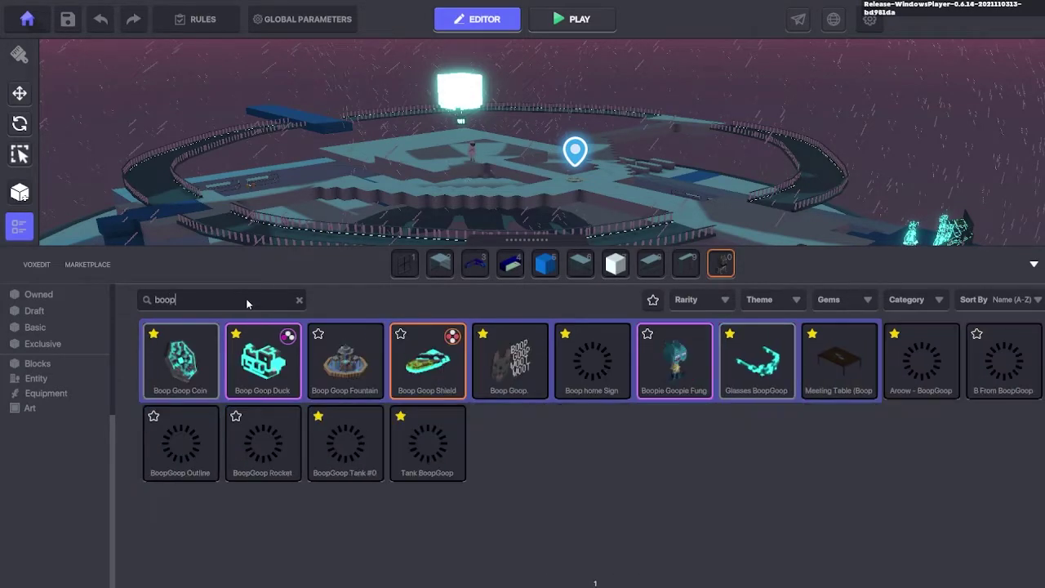
left_click(1002, 361)
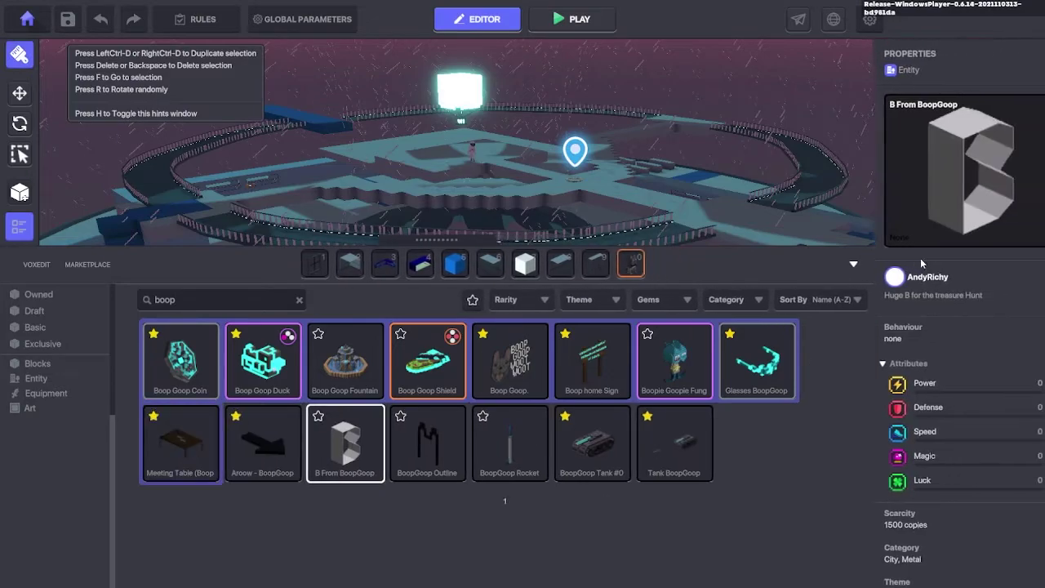
left_click(835, 267)
scroll(336, 340, "up", 3)
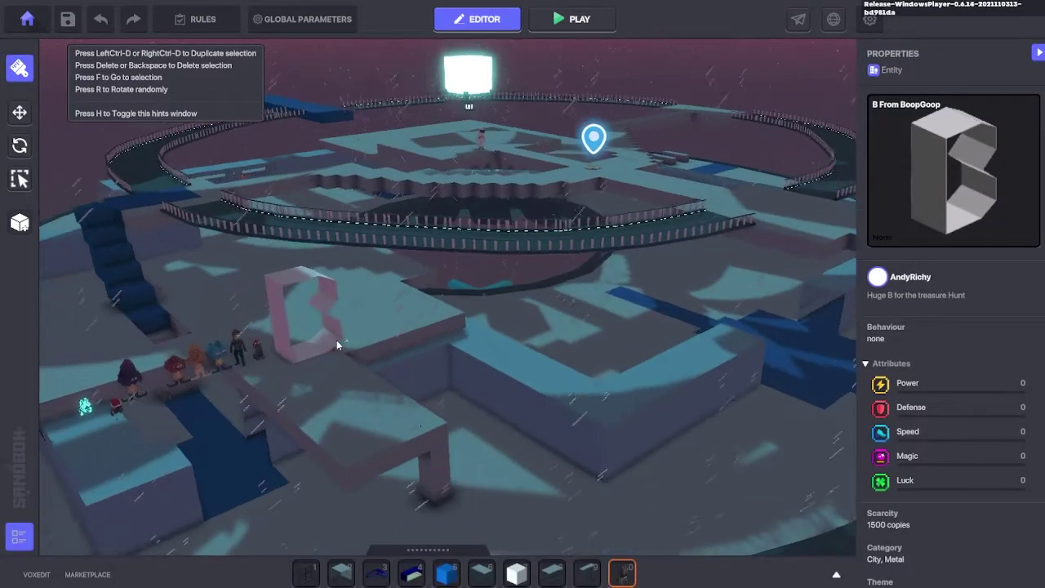
left_click(353, 323)
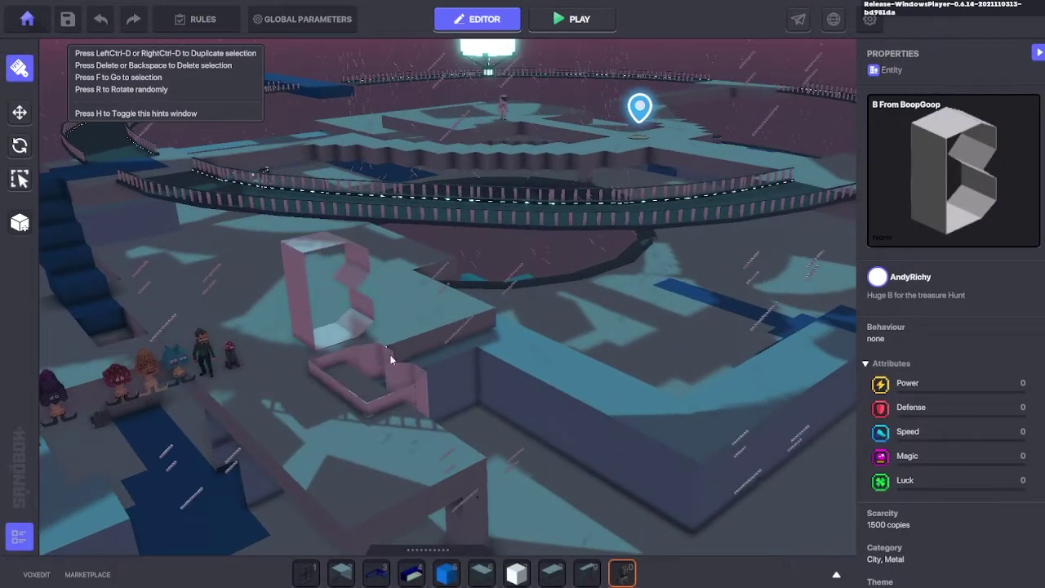
Select the placed letter B for moving, focus on it, and shift it to X 72.50 and Z 68.50.
left_click(18, 114)
left_click(333, 324)
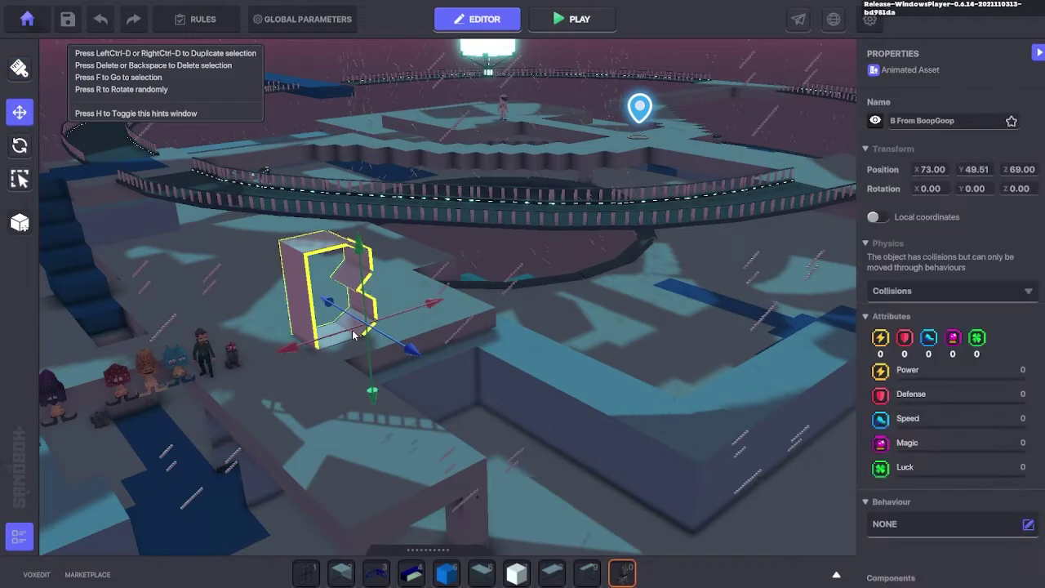
key("f")
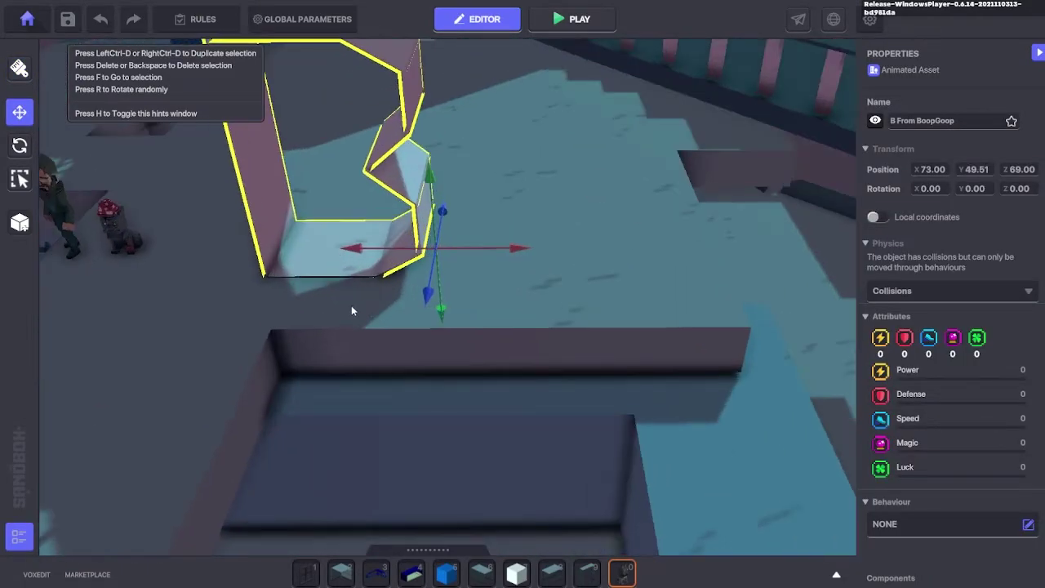
mouse_move(509, 325)
left_mouse_down()
mouse_move(549, 343)
mouse_move(498, 322)
mouse_move(512, 311)
mouse_move(505, 350)
mouse_move(518, 323)
left_mouse_up()
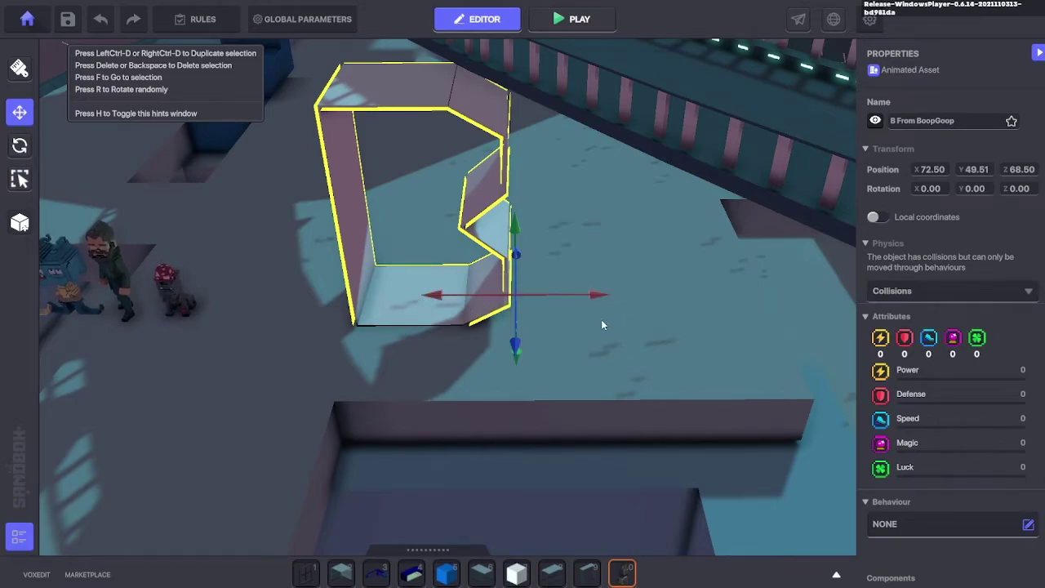
left_click_drag(533, 316, 445, 330)
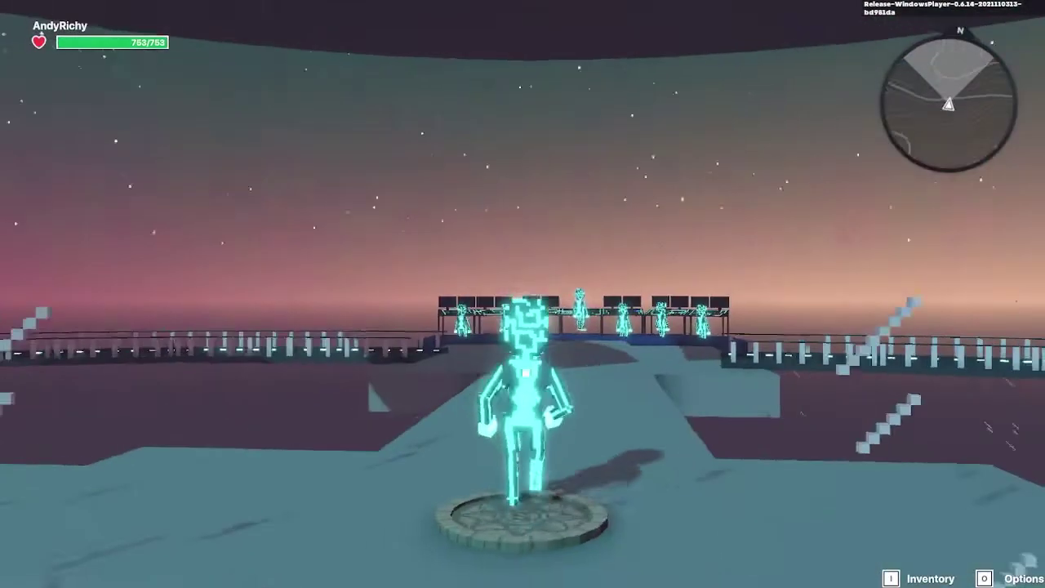
In play mode, walk the avatar over to the huge letter B and inspect it from several sides.
key("d")
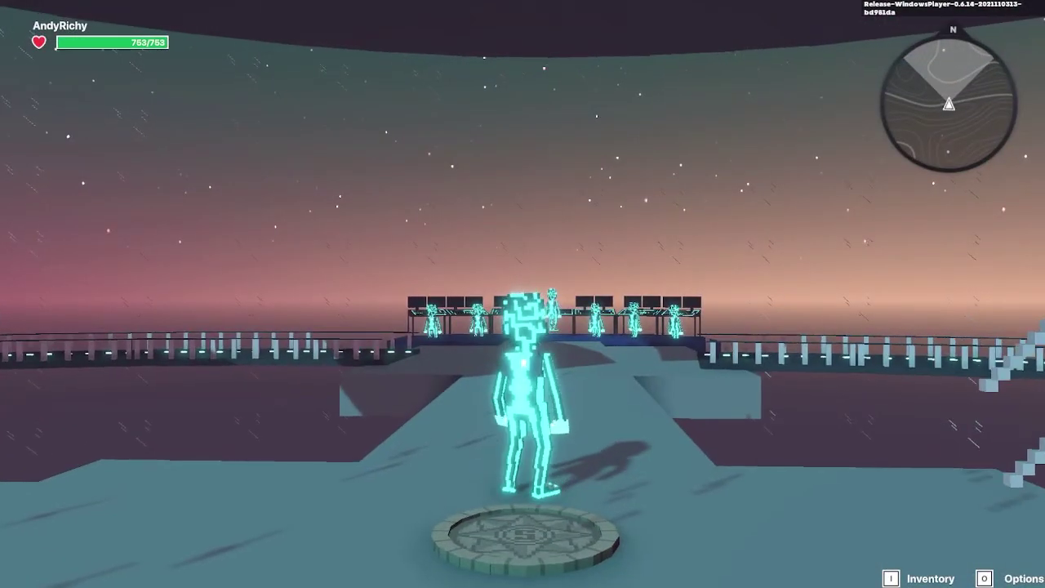
key("w")
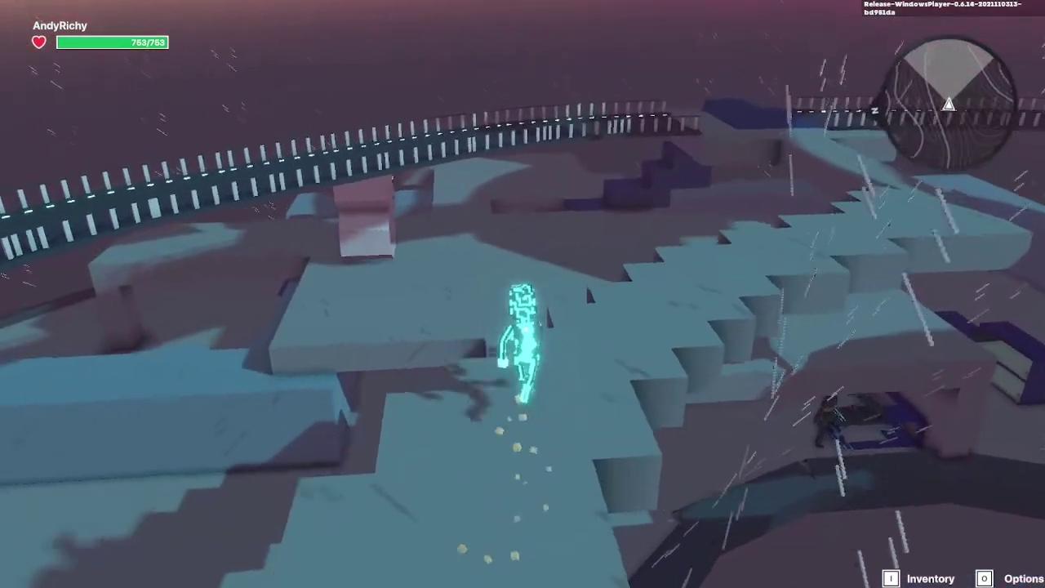
key("space")
key("w")
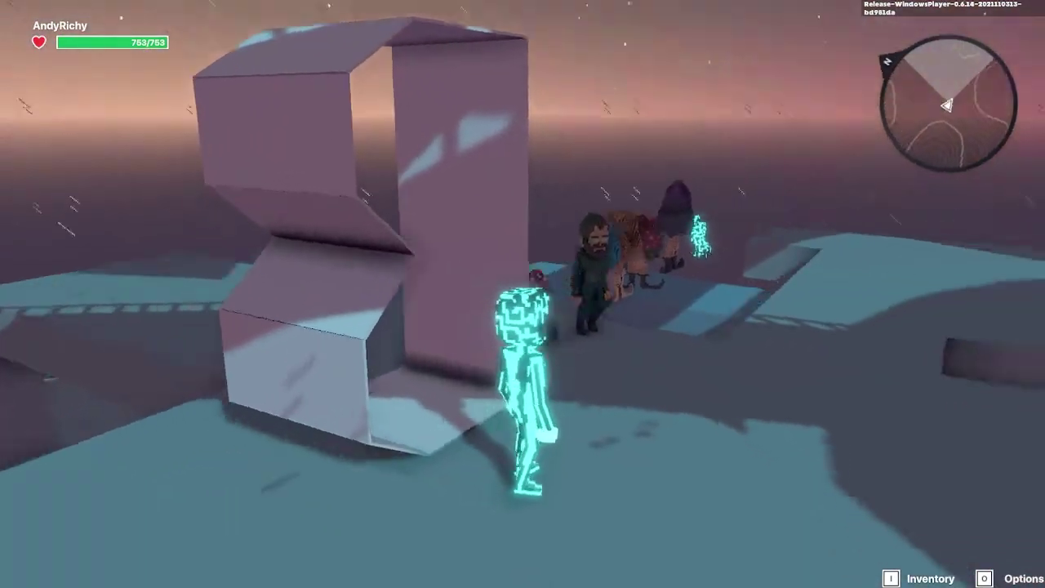
key("w")
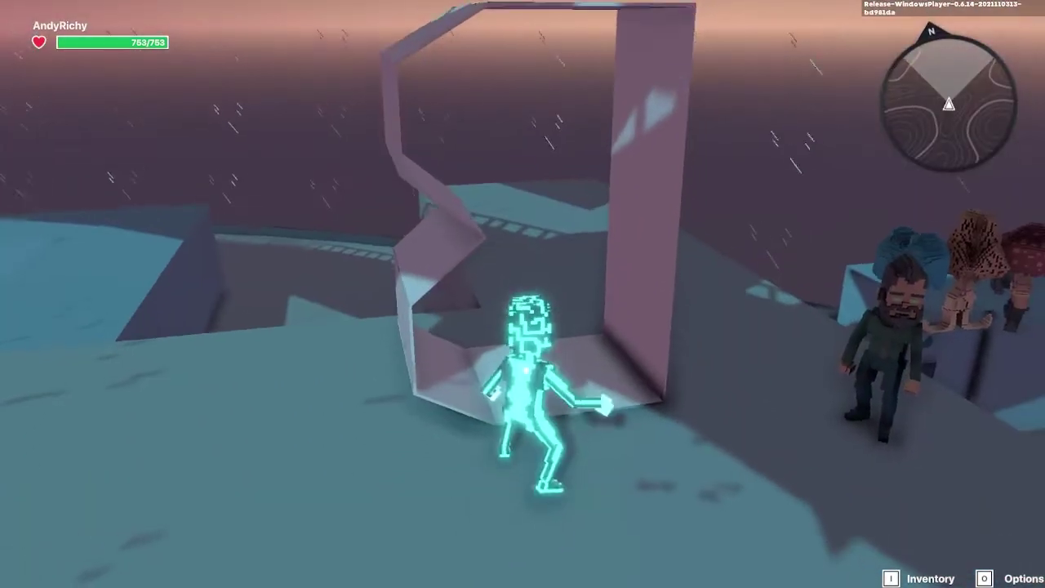
key("w")
key("w")
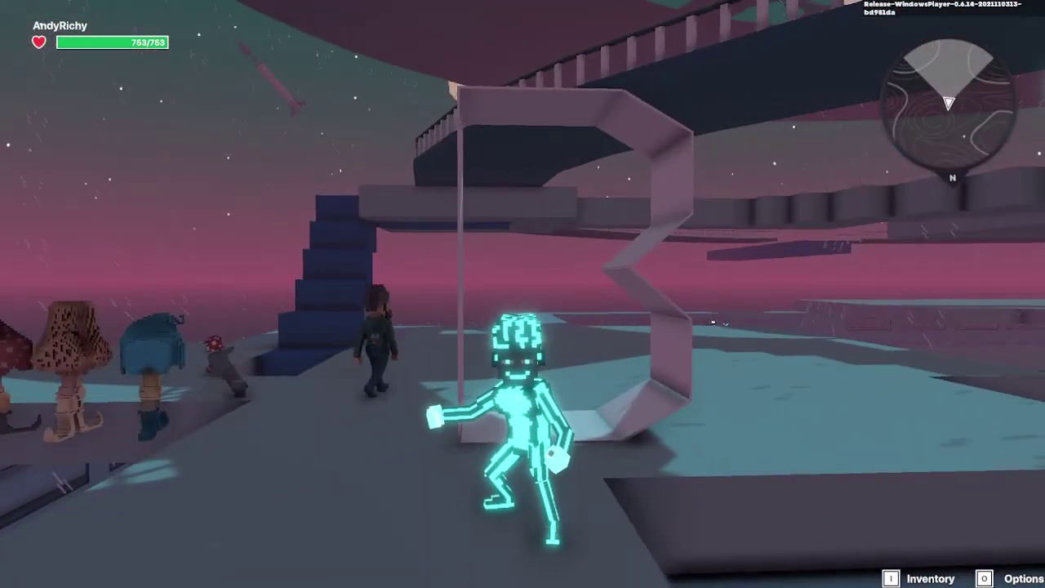
key("w")
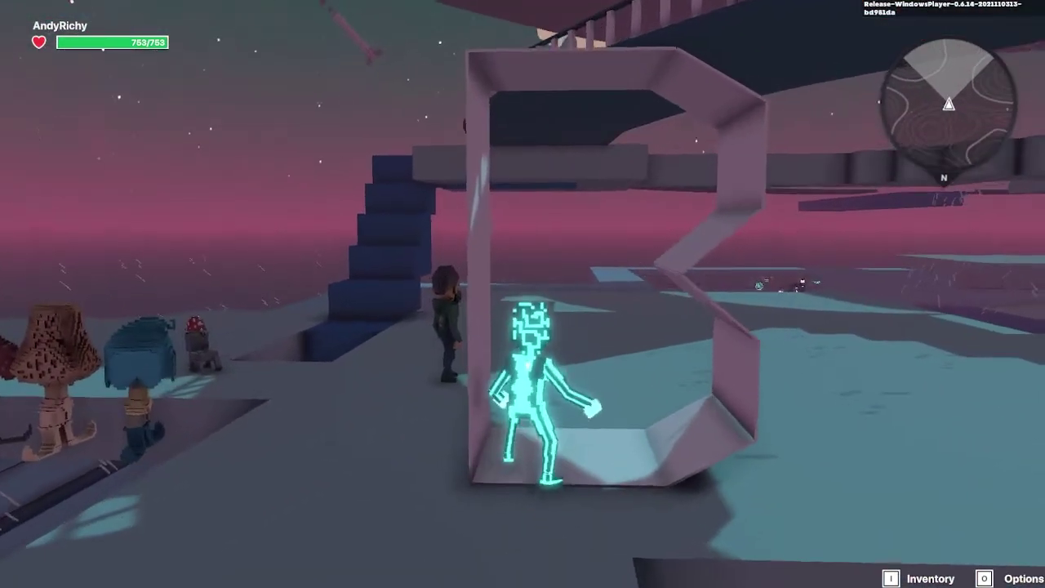
key("d")
key("s")
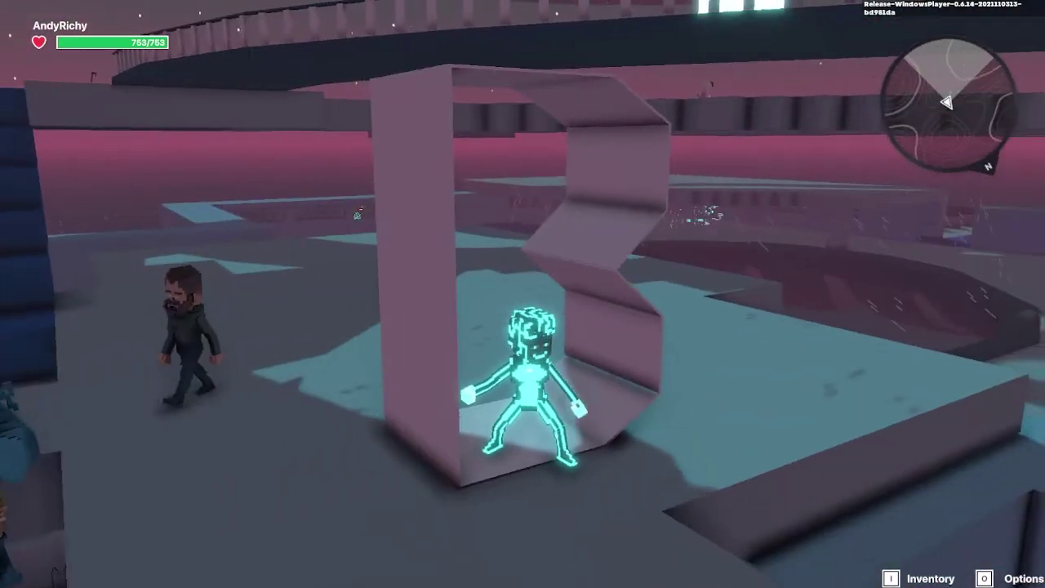
key("super")
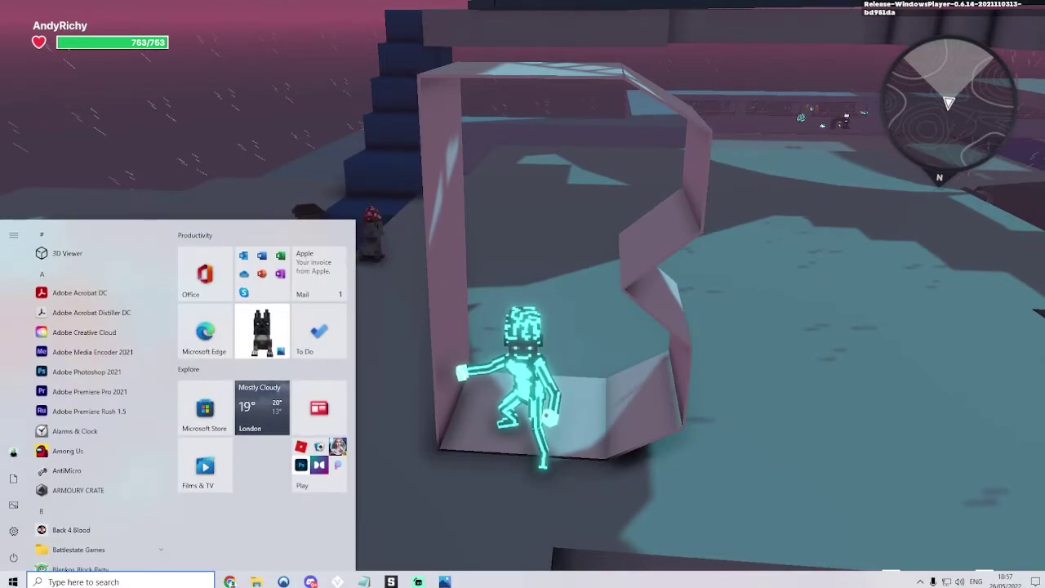
key("super")
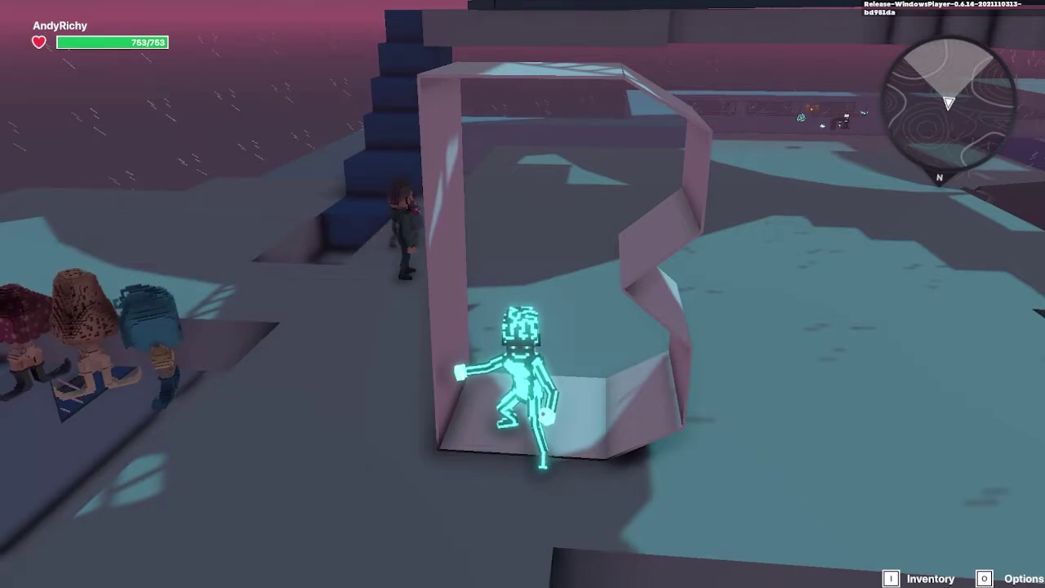
In the Sandbox website inventory, filter to Entities, search for "boop", and open the "B From BoopGoop" asset.
left_click_drag(1043, 489, 653, 1)
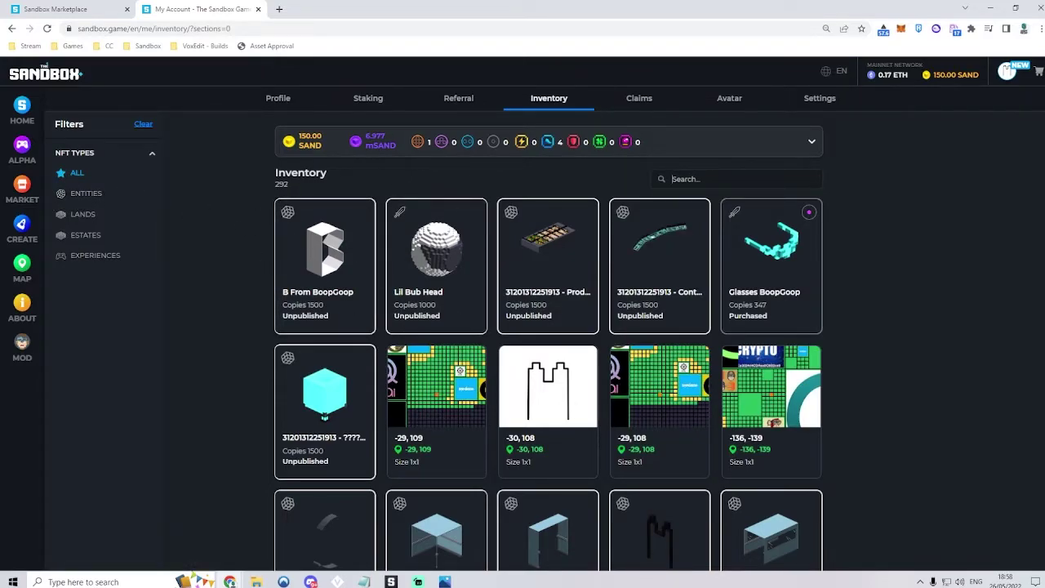
left_click(81, 196)
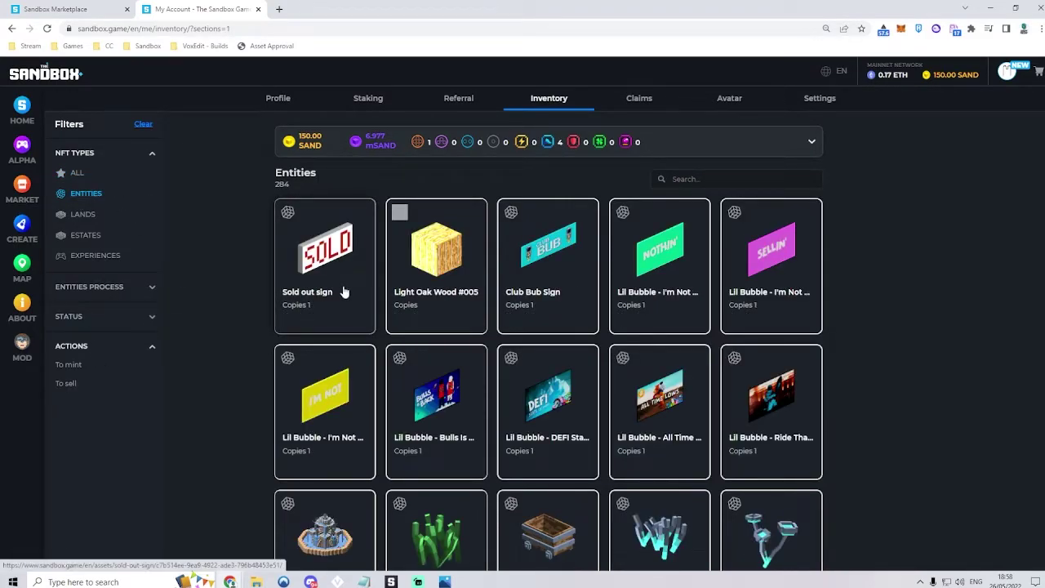
type("boop")
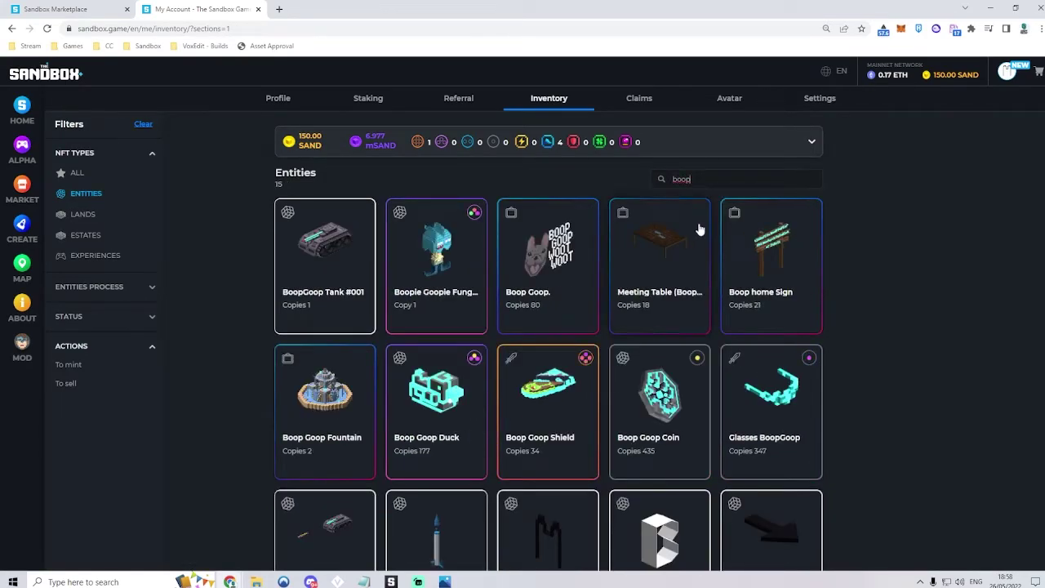
scroll(694, 224, "down", 1)
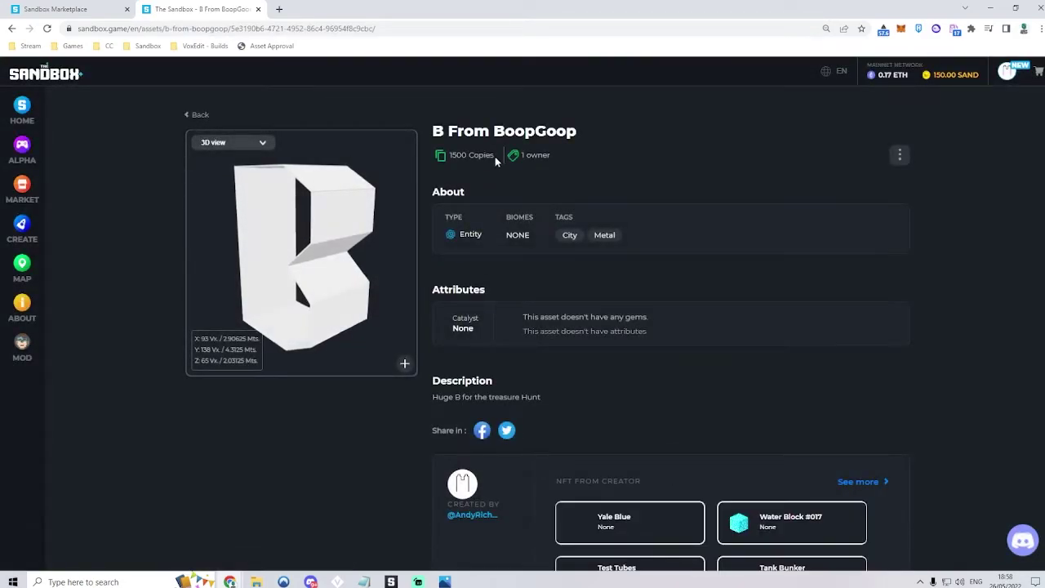
Open the "B From BoopGoop" asset for editing and review its name and description fields.
left_click(899, 157)
left_click(866, 178)
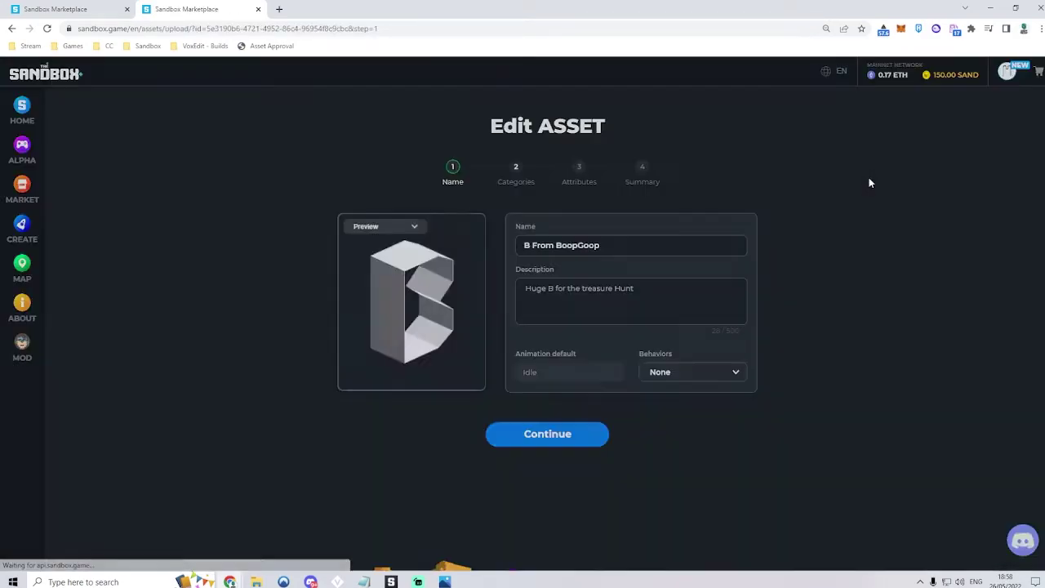
left_click(627, 247)
left_click(640, 293)
Go through the asset's categories and attributes to the summary and examine its 3D preview and publishing options.
left_click(516, 168)
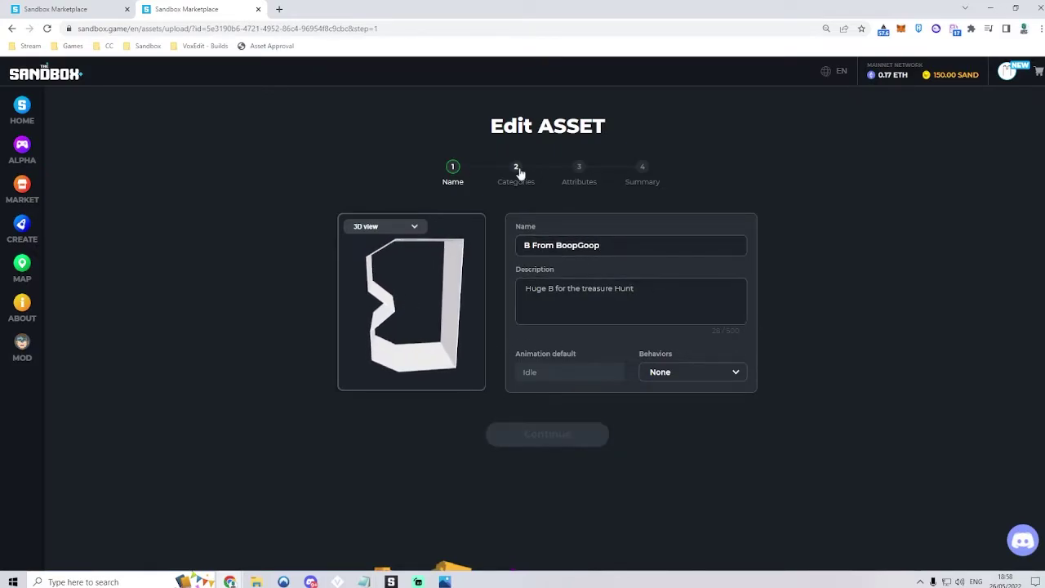
left_click(578, 173)
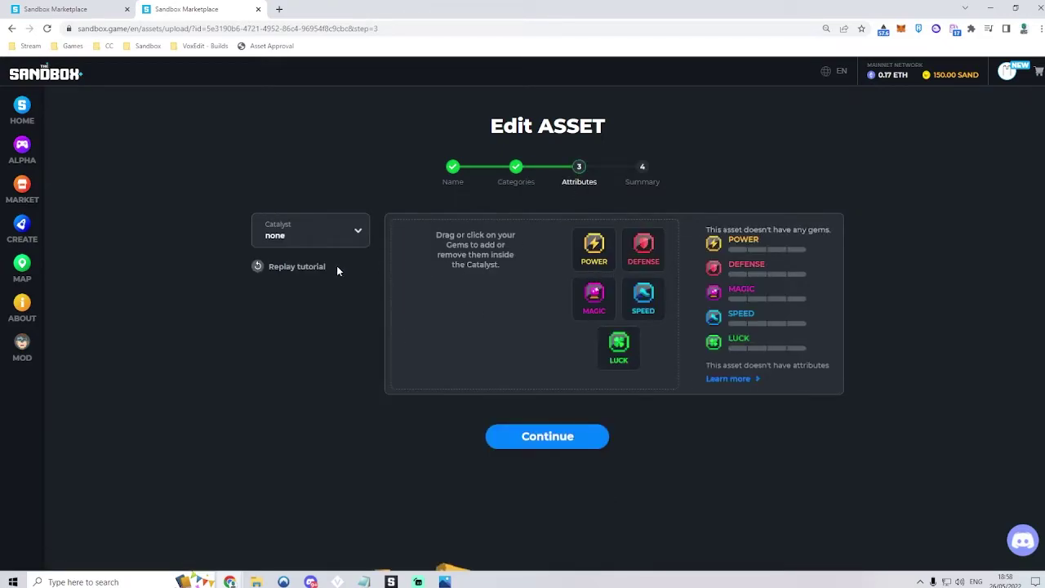
left_click(642, 168)
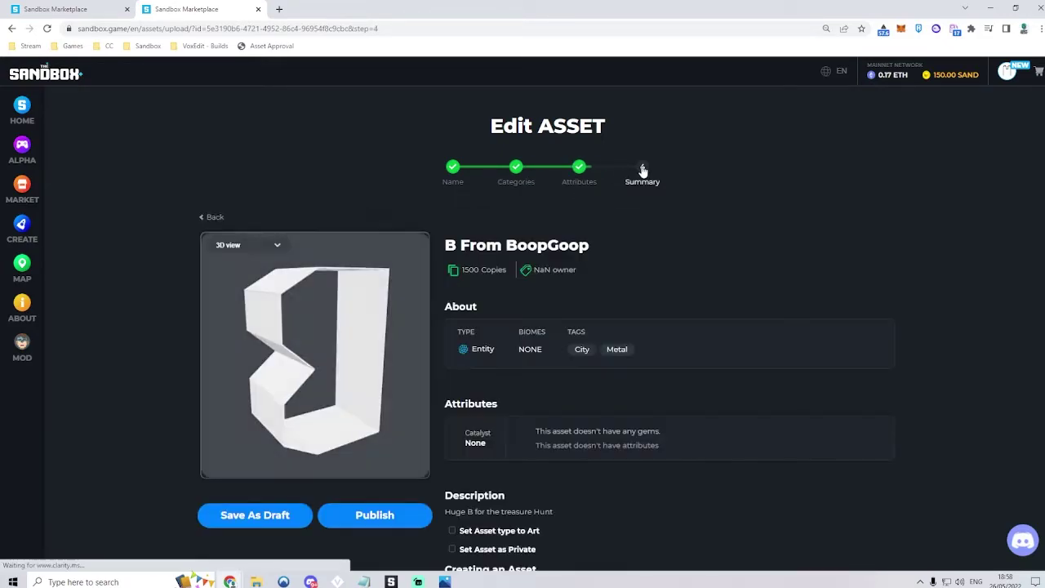
scroll(432, 414, "down", 1)
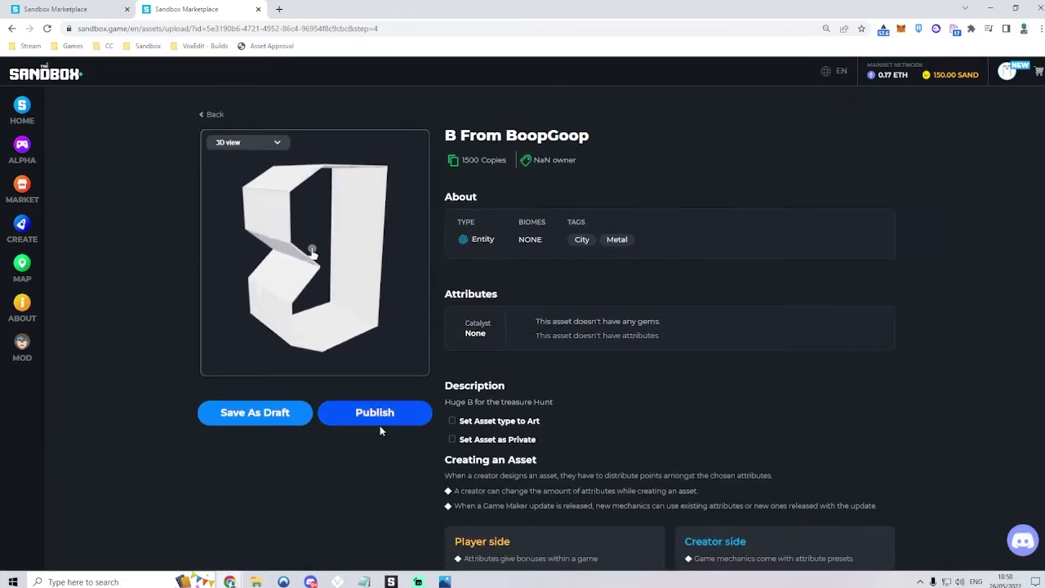
scroll(470, 356, "up", 1)
scroll(470, 359, "down", 1)
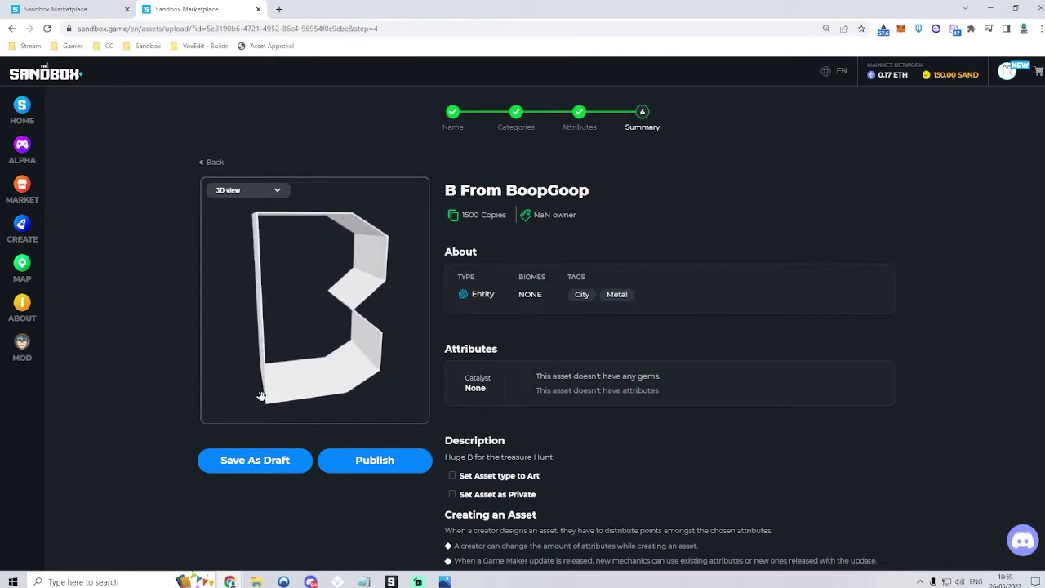
Switch to VoxEdit, select the Base node in the skeleton, and try out its move handles on the letter B.
left_click(338, 581)
right_click_drag(508, 390, 387, 391)
middle_click_drag(387, 393, 400, 494)
left_click(71, 93)
mouse_move(628, 363)
right_mouse_down()
mouse_move(735, 368)
mouse_move(625, 366)
right_mouse_up()
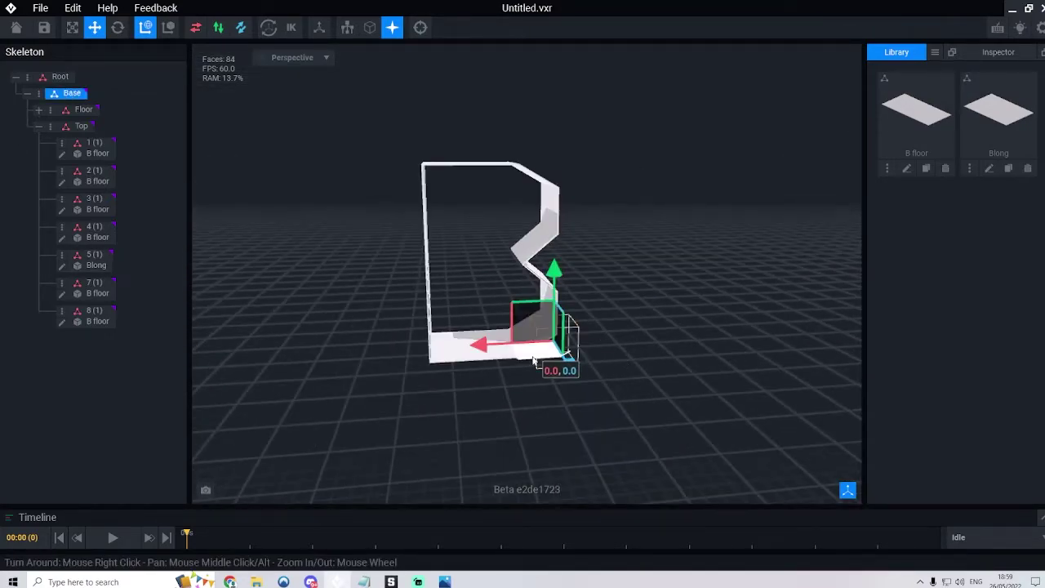
right_click_drag(532, 361, 540, 413)
mouse_move(483, 351)
left_mouse_down()
mouse_move(442, 357)
mouse_move(478, 341)
left_mouse_up()
key("Escape")
left_click(482, 344)
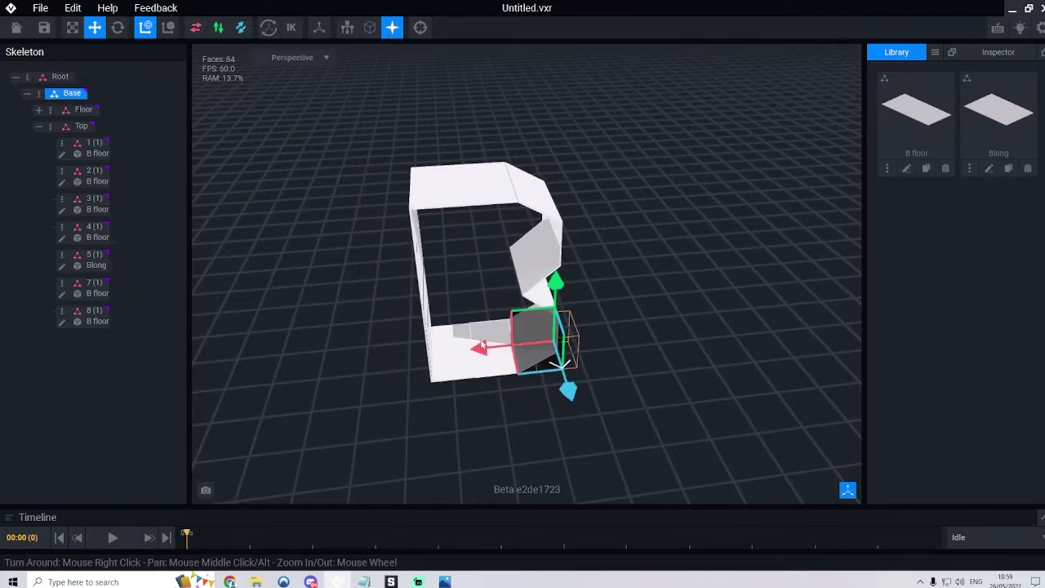
Compare the pivots of the Floor, Top and Base nodes, and shift Base by -48 along the red axis.
left_click(70, 108)
left_click(82, 127)
left_click(72, 94)
right_click_drag(559, 394, 480, 362)
left_click_drag(479, 362, 537, 346)
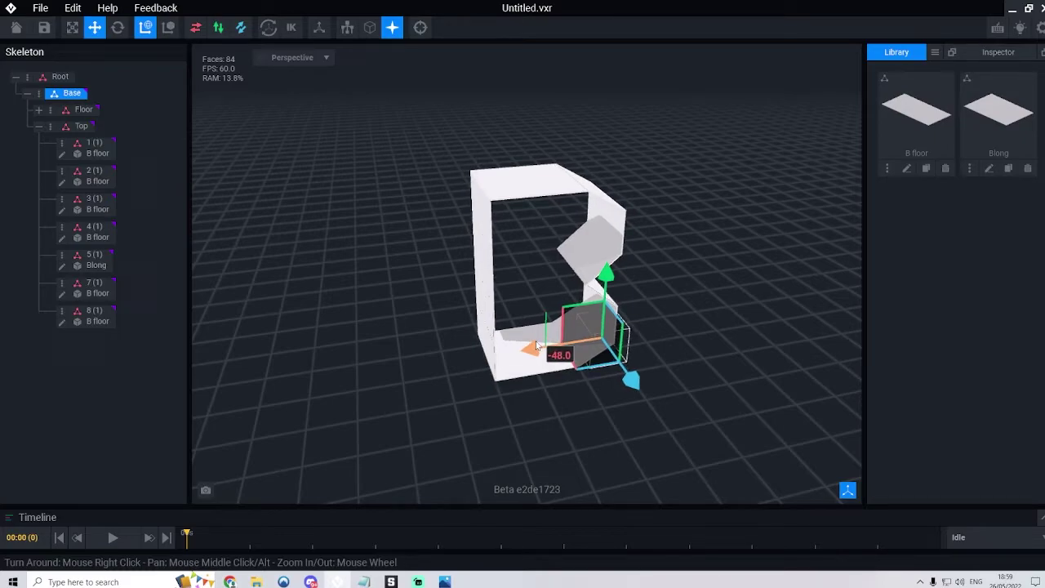
Examine the shifted letter B from several angles to check how it sits relative to the origin marker.
right_click_drag(537, 346, 587, 376)
right_click_drag(587, 375, 588, 377)
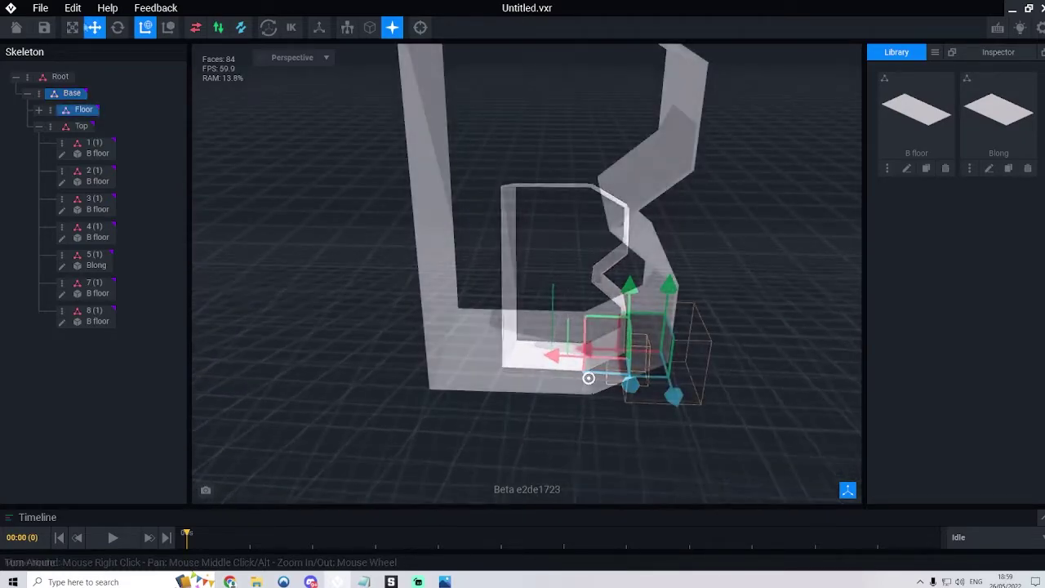
left_click(16, 30)
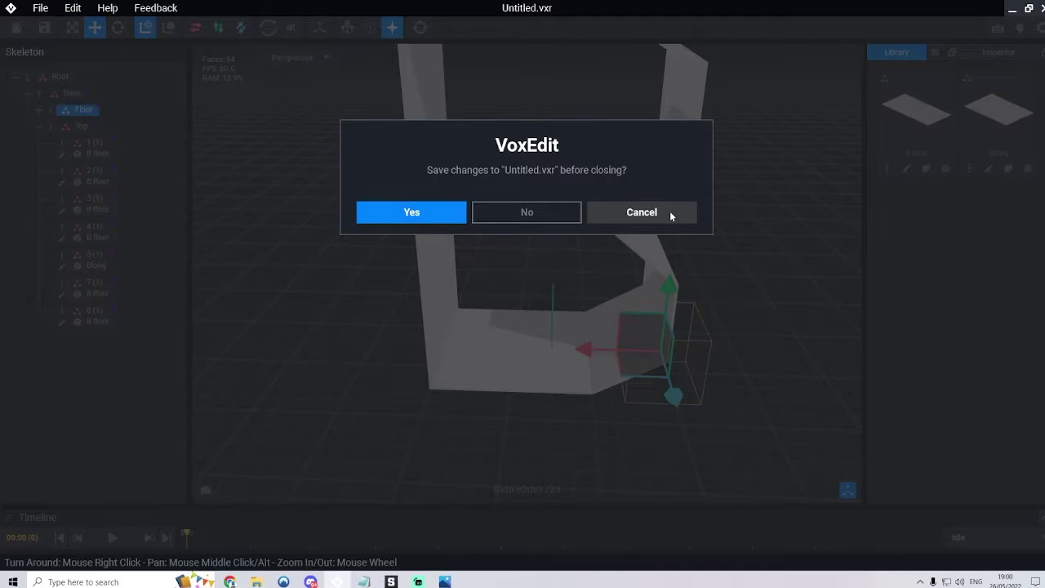
left_click(642, 212)
right_click_drag(577, 360, 550, 358)
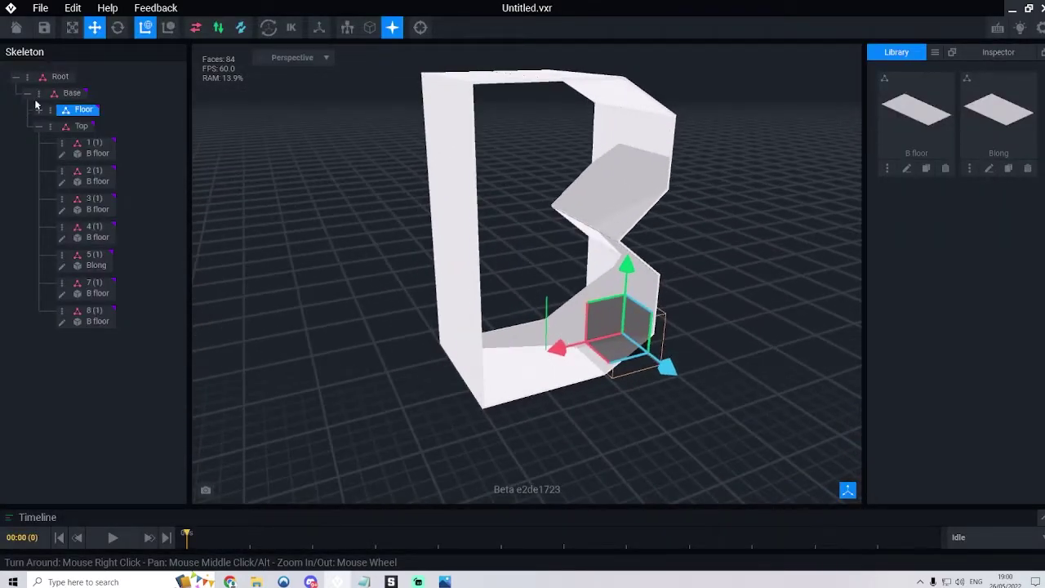
right_click_drag(550, 330, 690, 325)
left_click(704, 324)
right_click_drag(656, 372, 616, 362)
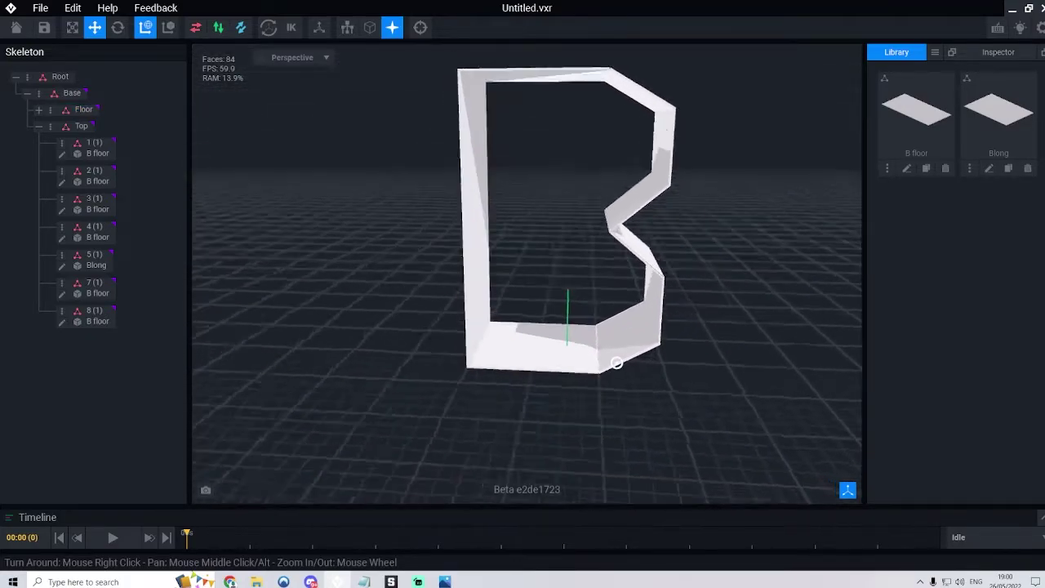
right_click_drag(462, 376, 557, 296)
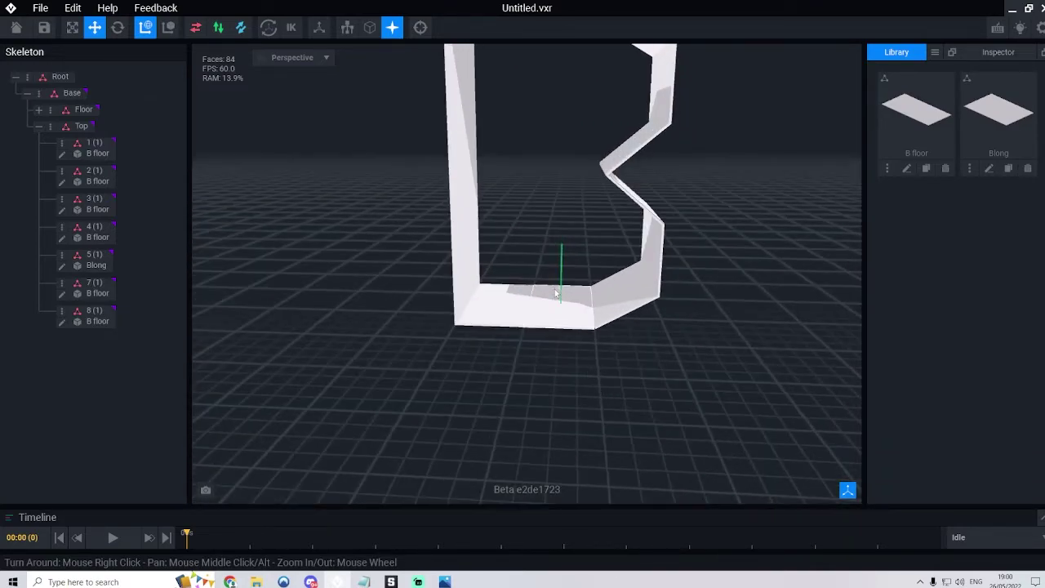
Export the model to the Marketplace with the Idle default animation and the second thumbnail of the upper row.
left_click(40, 8)
mouse_move(72, 82)
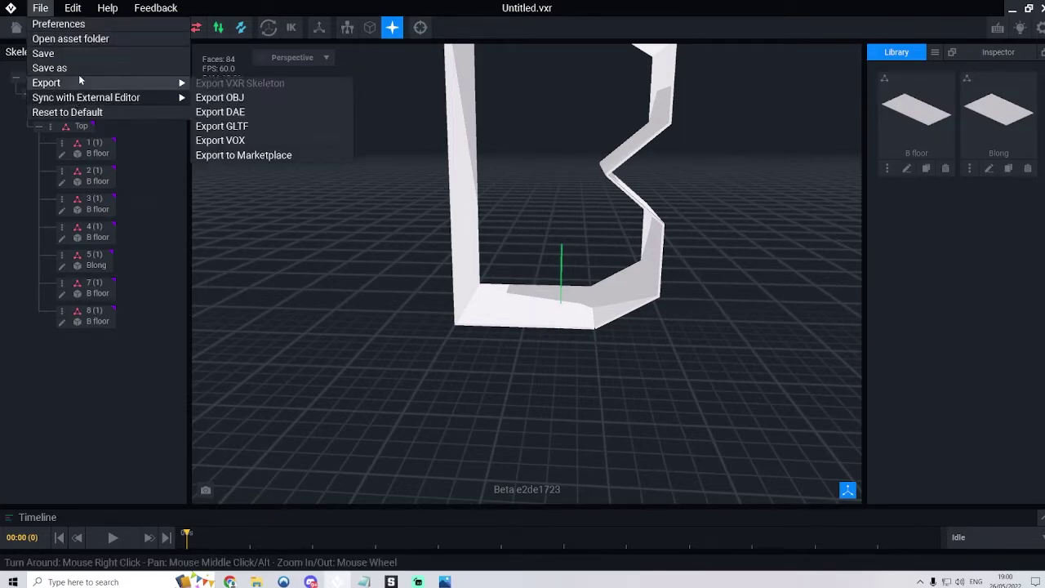
left_click(245, 155)
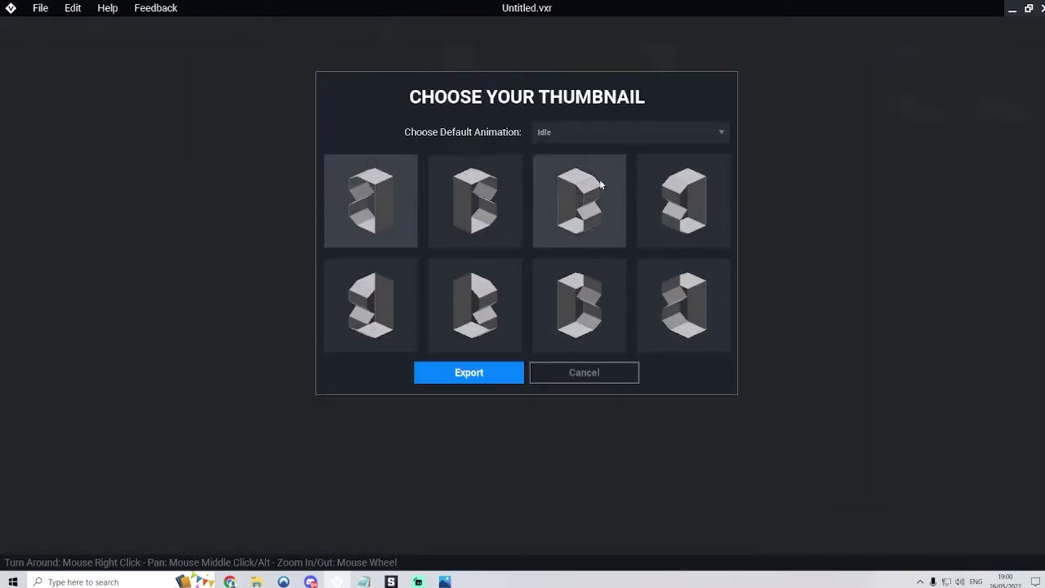
left_click(478, 208)
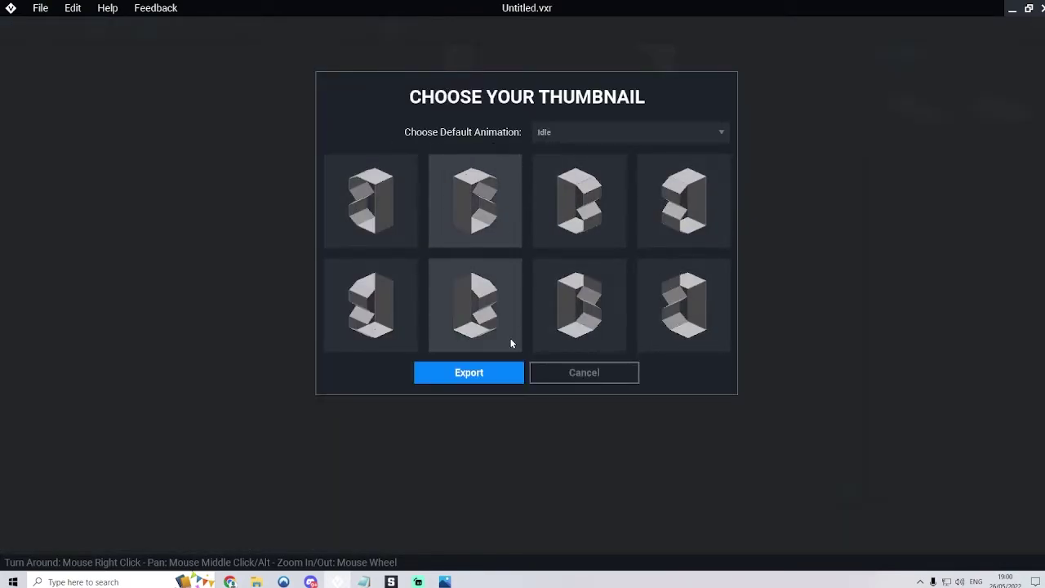
left_click(468, 372)
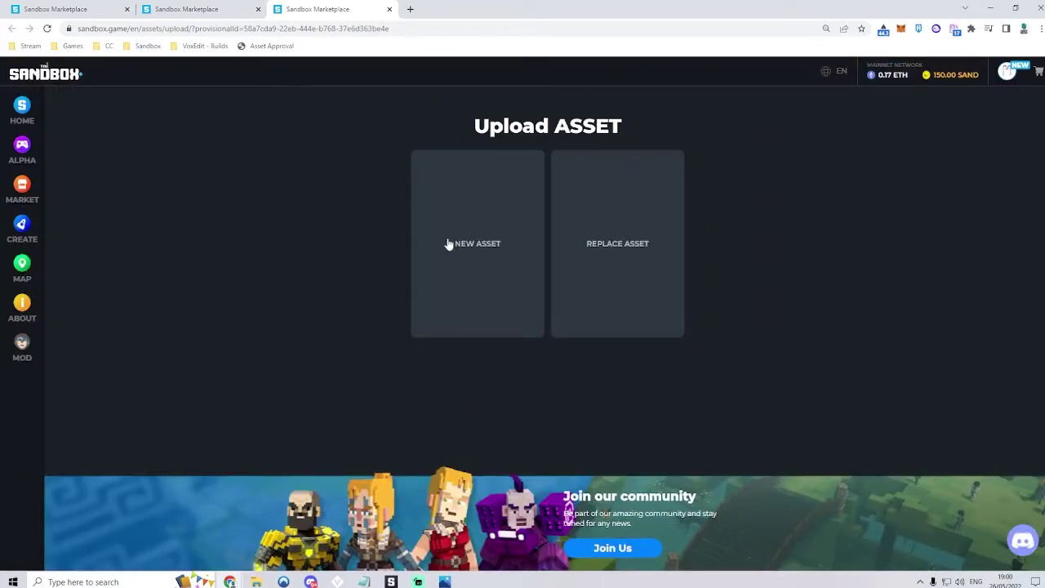
Choose to replace an existing asset, search for "boop", and select "B From BoopGoop" as the asset to replace.
left_click(608, 192)
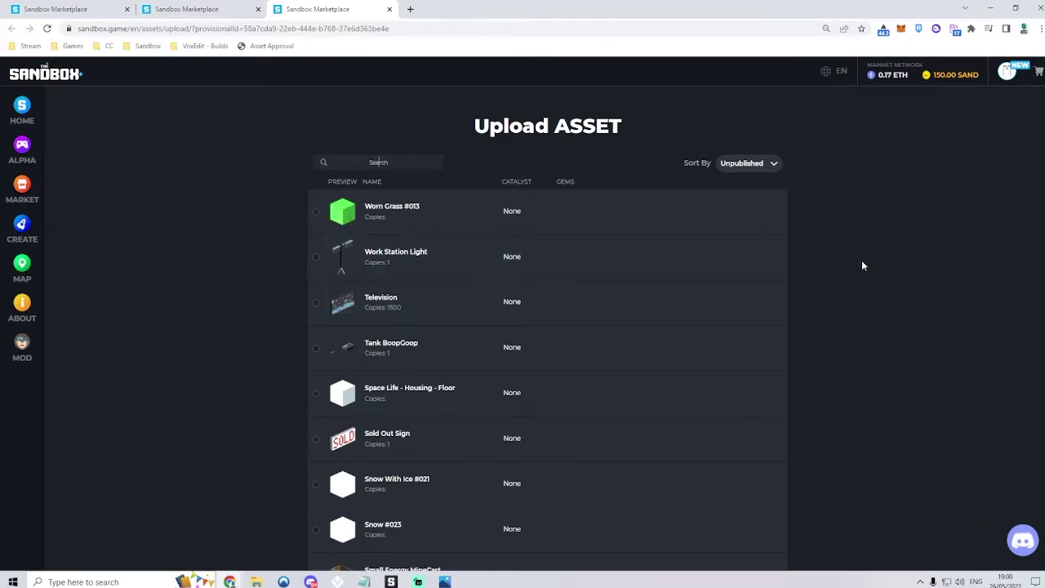
type("boop")
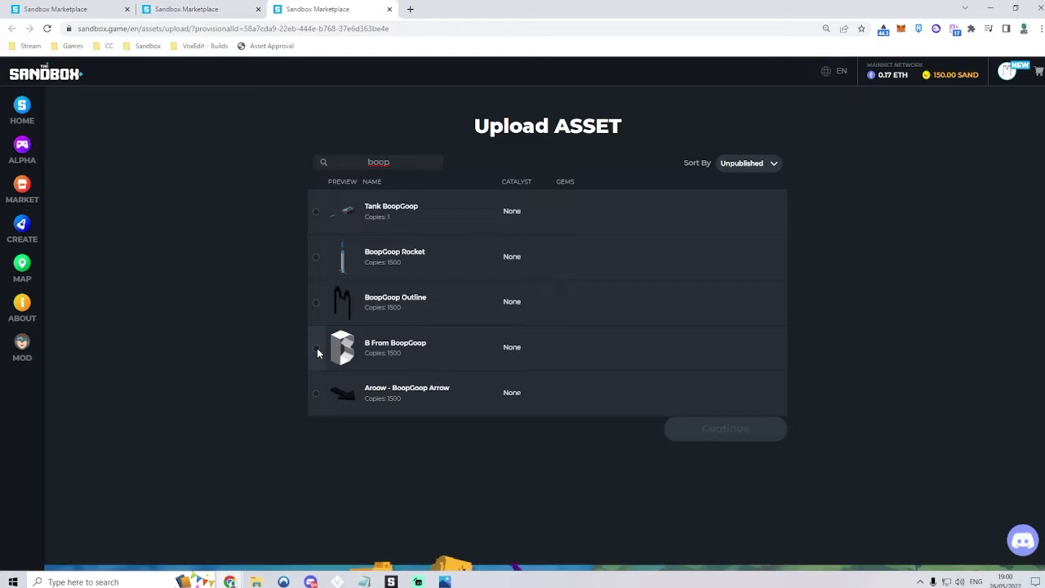
left_click(316, 350)
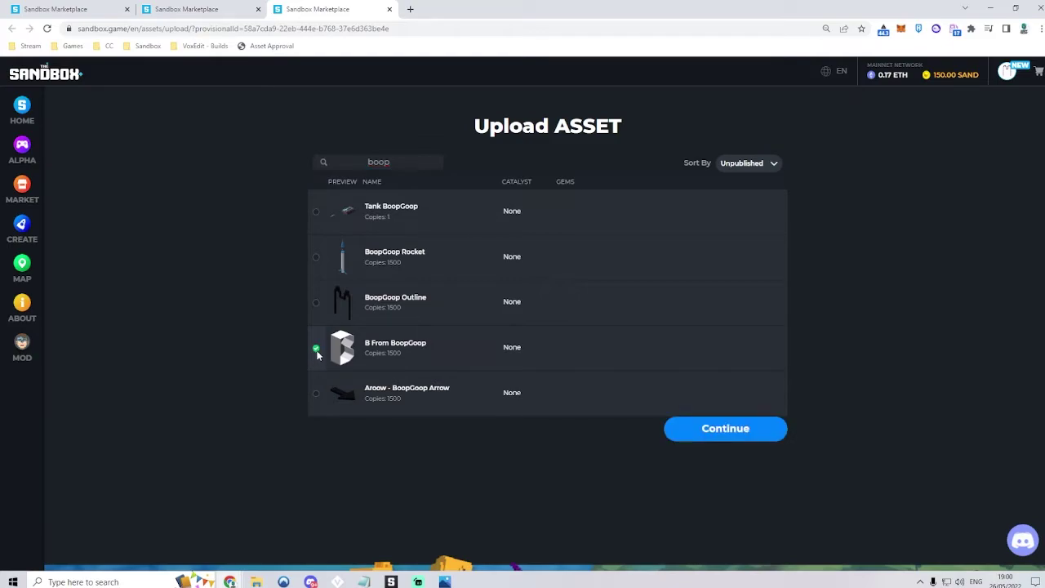
left_click(745, 431)
Continue through the replaced asset's name, categories and attributes, keeping the existing entries, and review the summary.
double_click(582, 246)
left_click(633, 290)
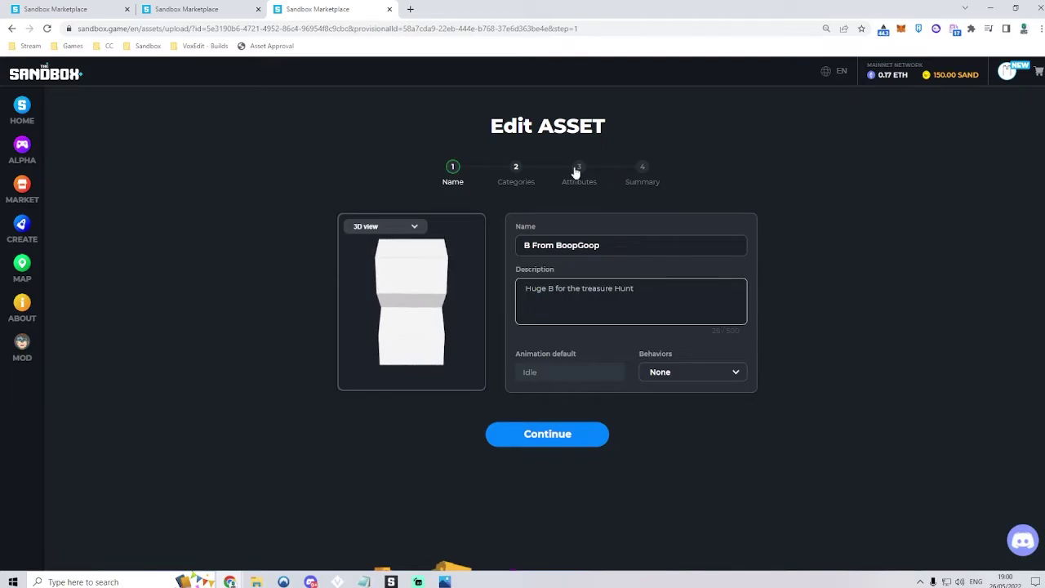
left_click(574, 433)
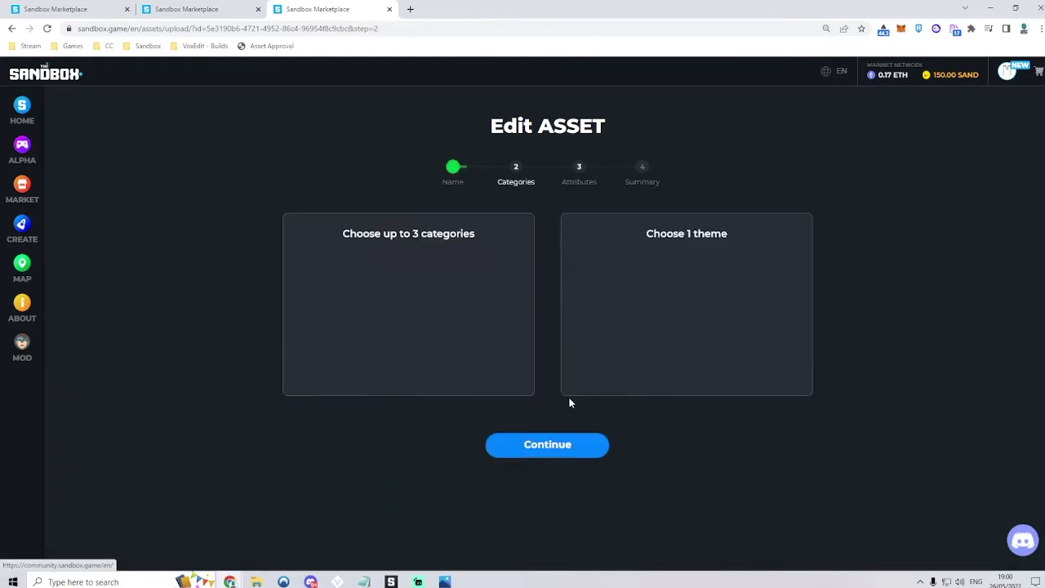
left_click(563, 485)
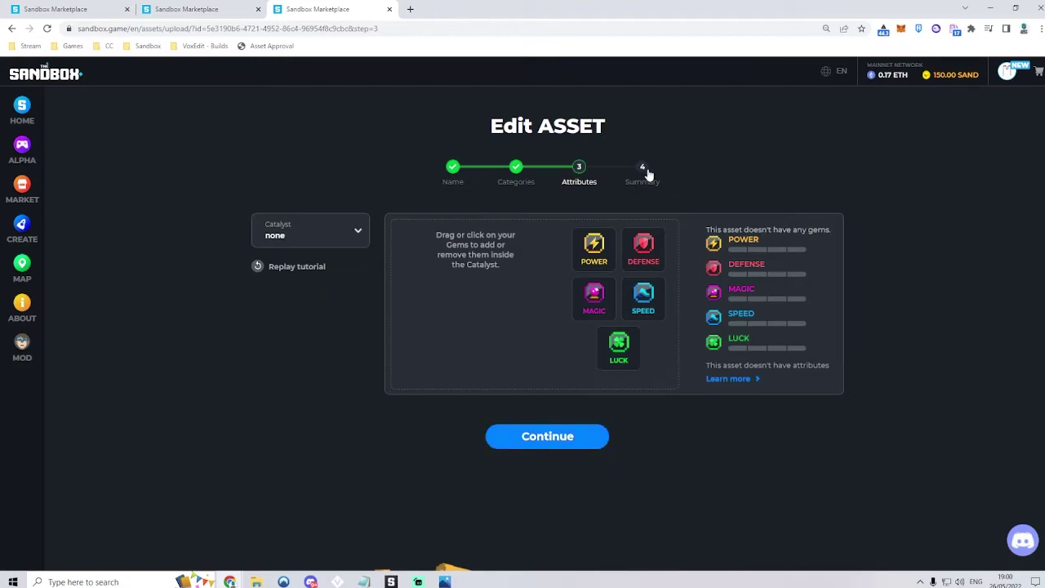
left_click(559, 445)
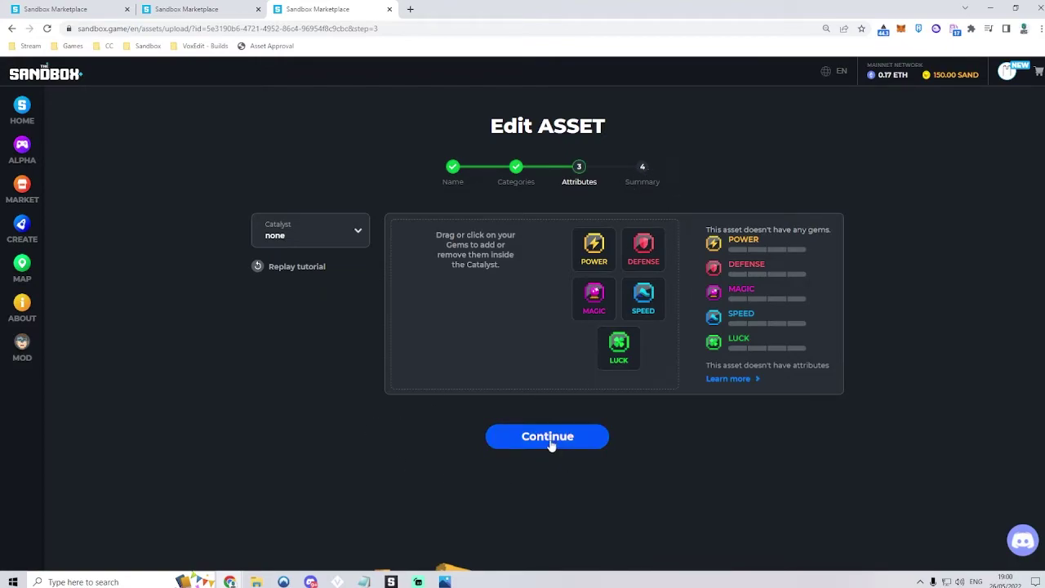
scroll(666, 266, "down", 2)
scroll(666, 266, "up", 2)
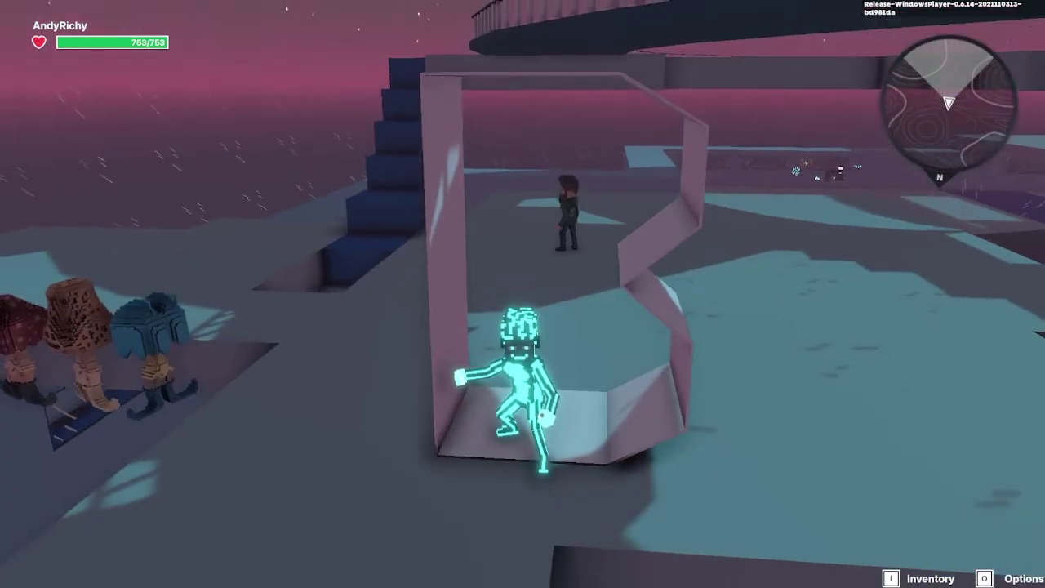
Back in Game Maker, return to the editor and save the experience, then briefly enter and leave play mode.
key("w")
key("Escape")
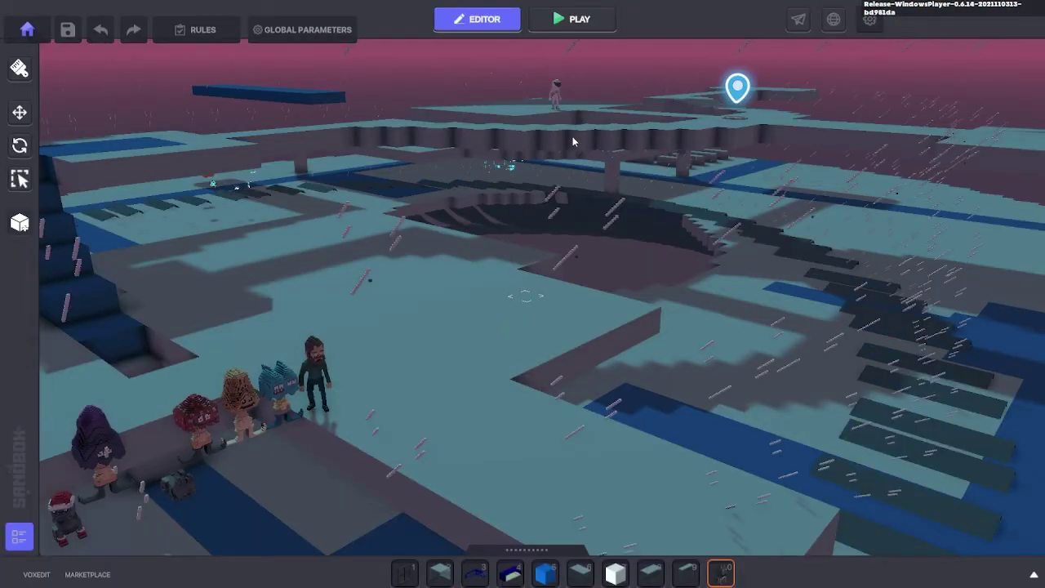
scroll(421, 300, "down", 1)
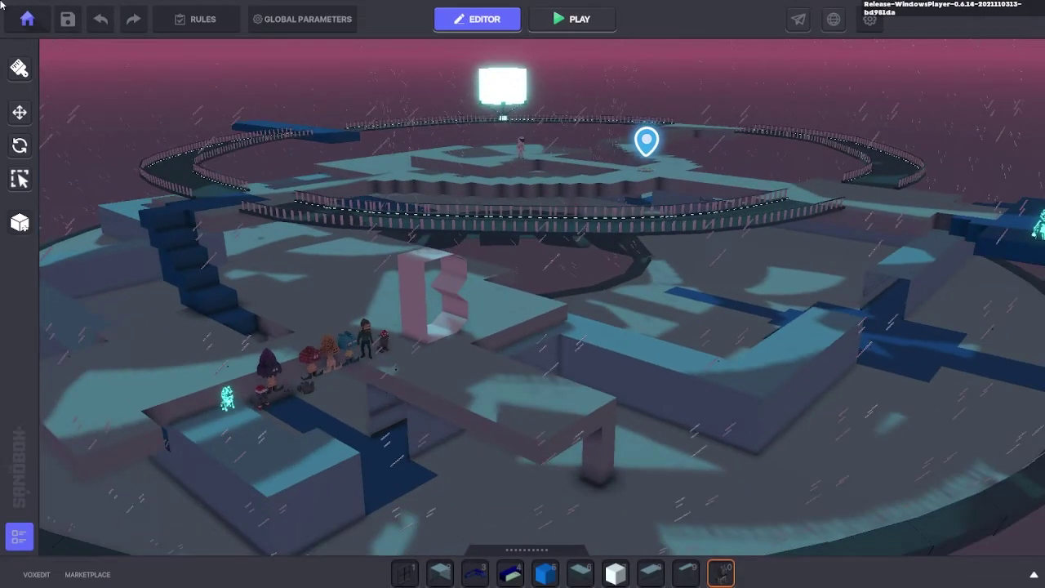
left_click(37, 20)
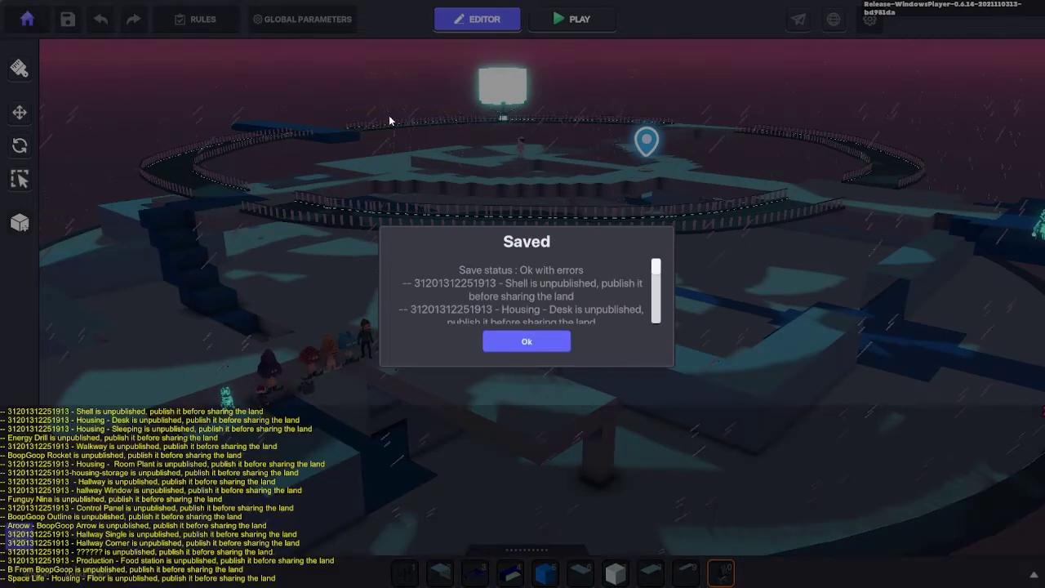
left_click(517, 339)
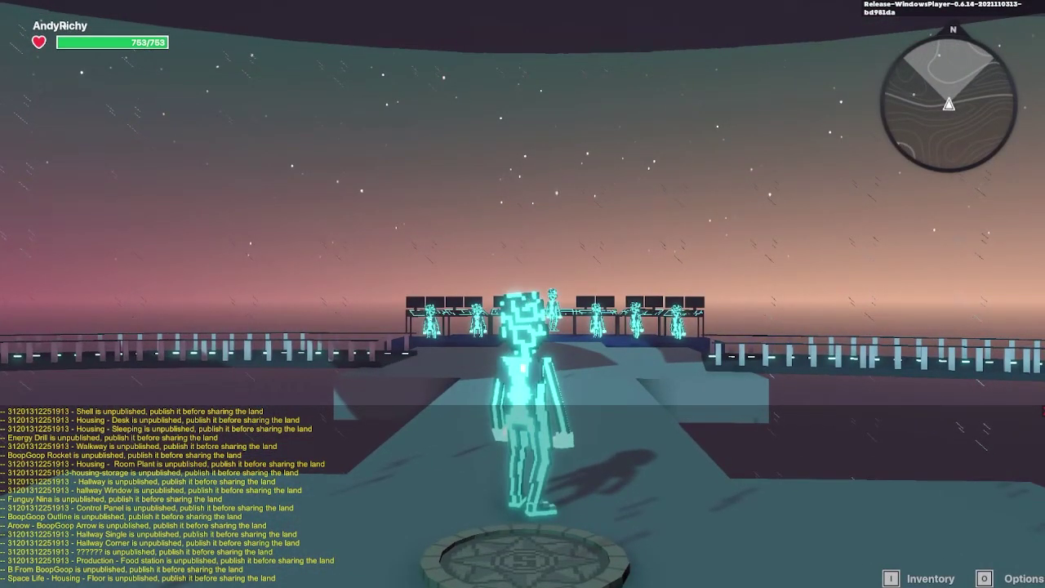
key("Escape")
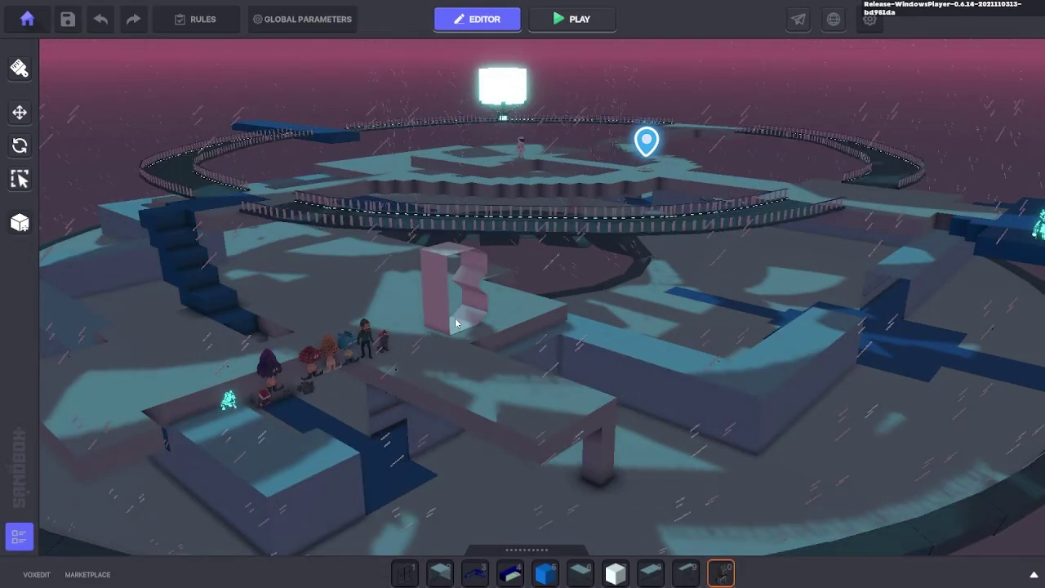
Select the letter B beside the row of characters and move it to X 75.50 and Z 68.50.
scroll(455, 316, "up", 3)
left_click(455, 317)
right_click_drag(526, 403, 453, 440)
scroll(451, 393, "up", 3)
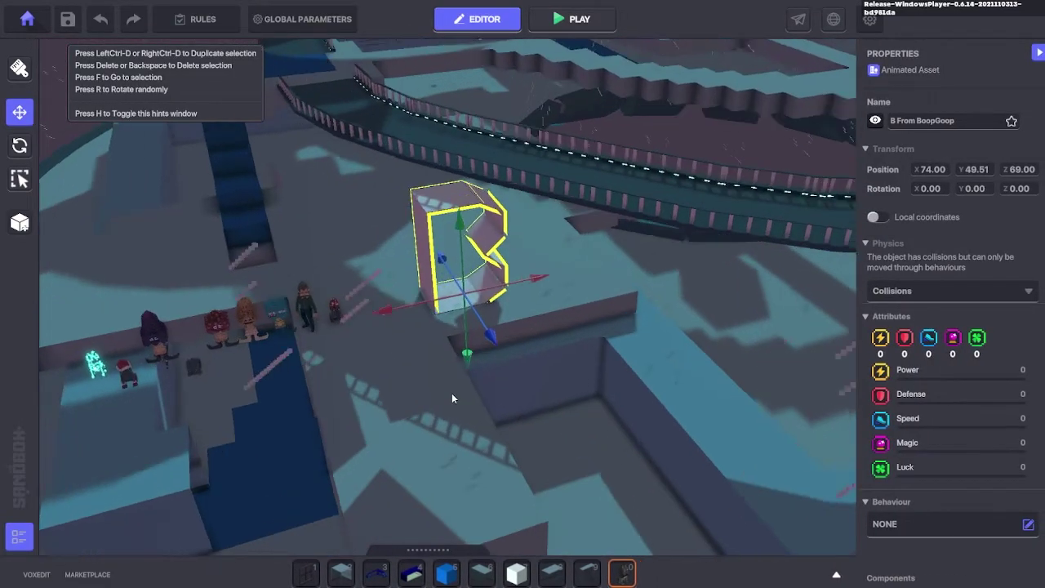
right_click_drag(453, 341, 438, 306)
scroll(456, 268, "up", 3)
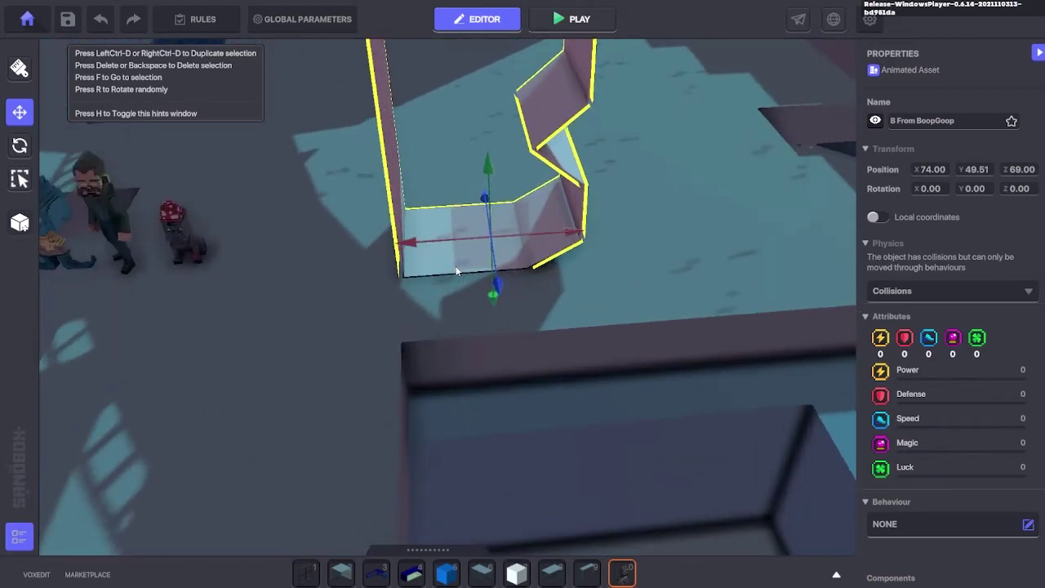
left_click_drag(509, 239, 397, 237)
scroll(396, 237, "down", 5)
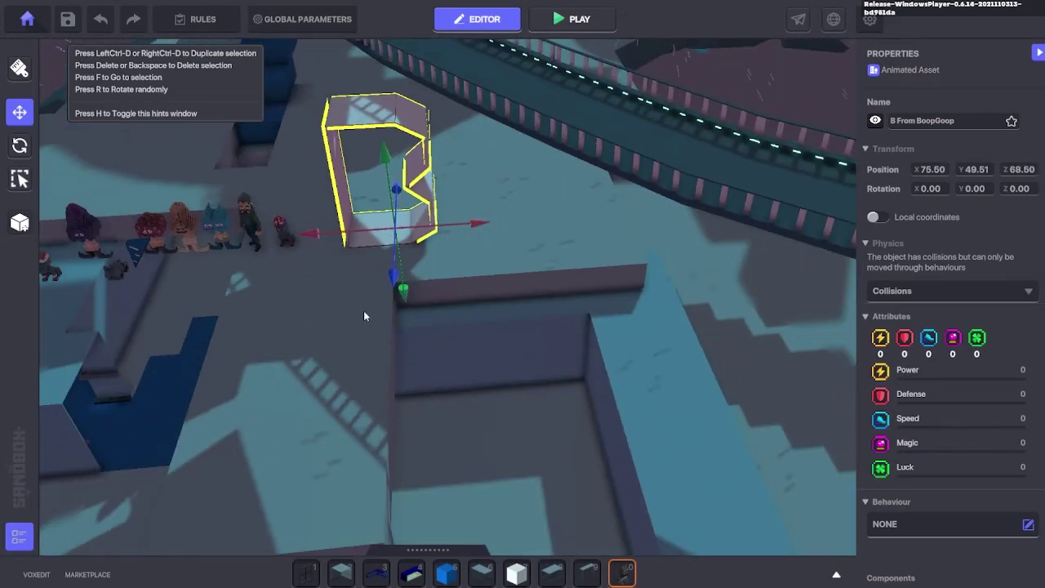
right_click_drag(363, 311, 359, 257)
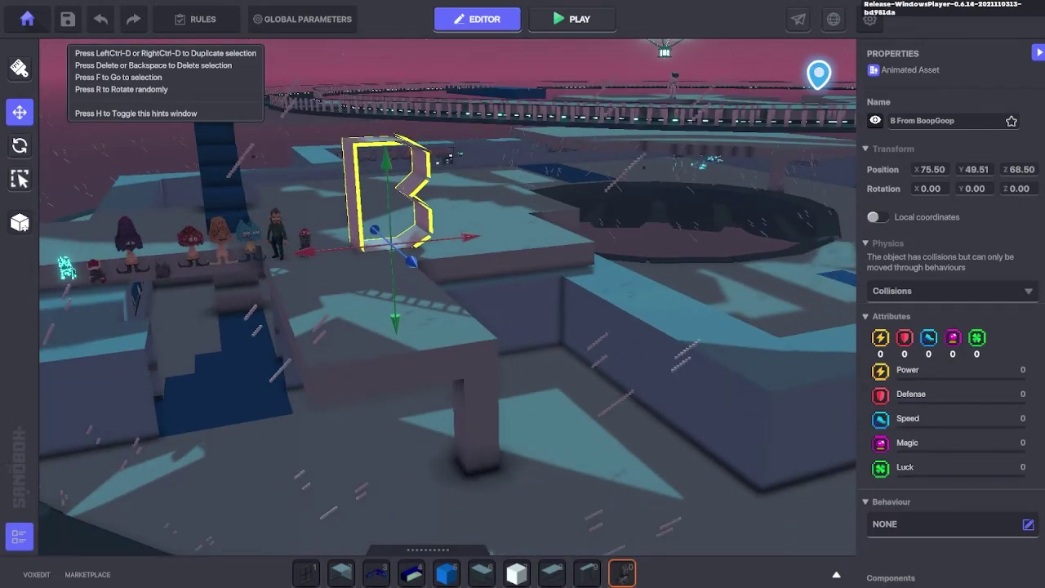